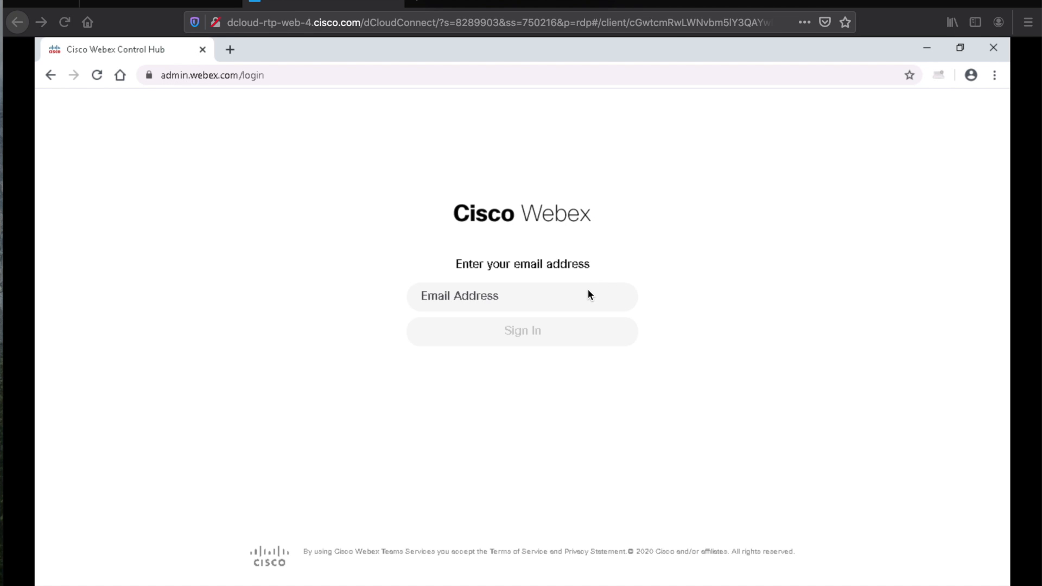
Step: Sign in to Control Hub with the admin email and password, re-entering the rejected password
left_click(504, 302)
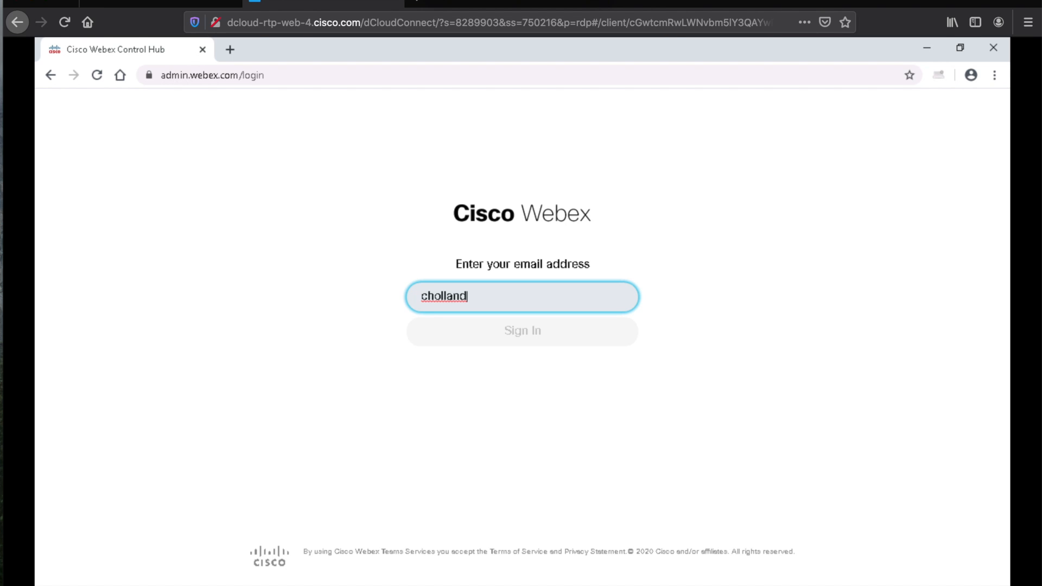
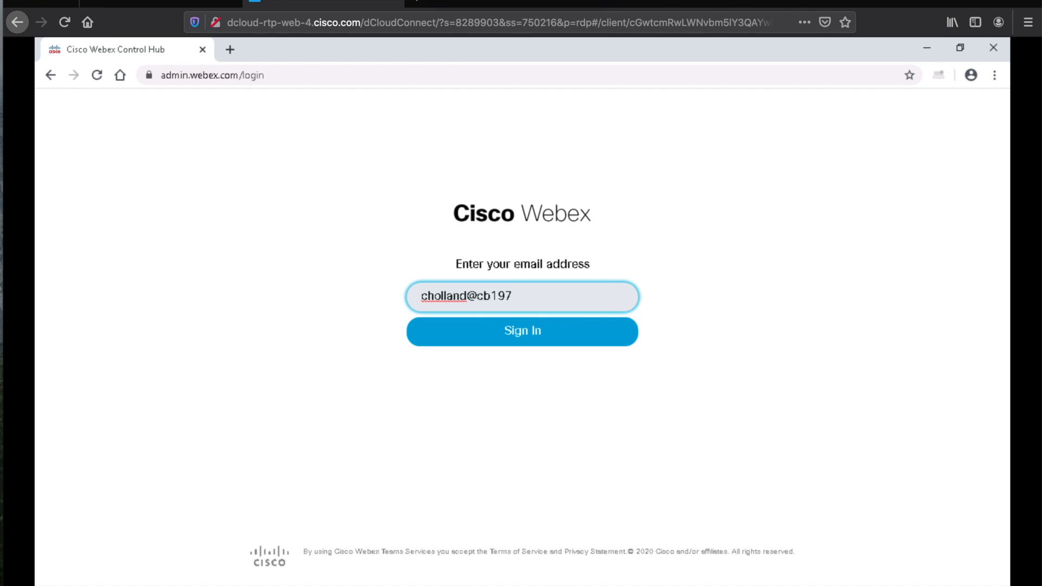
key("Return")
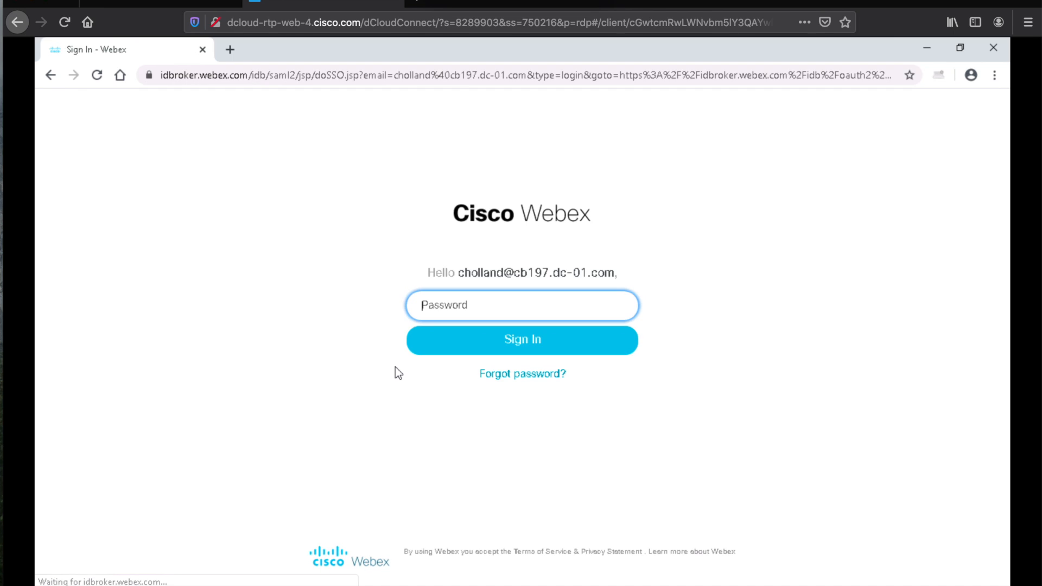
type("•••")
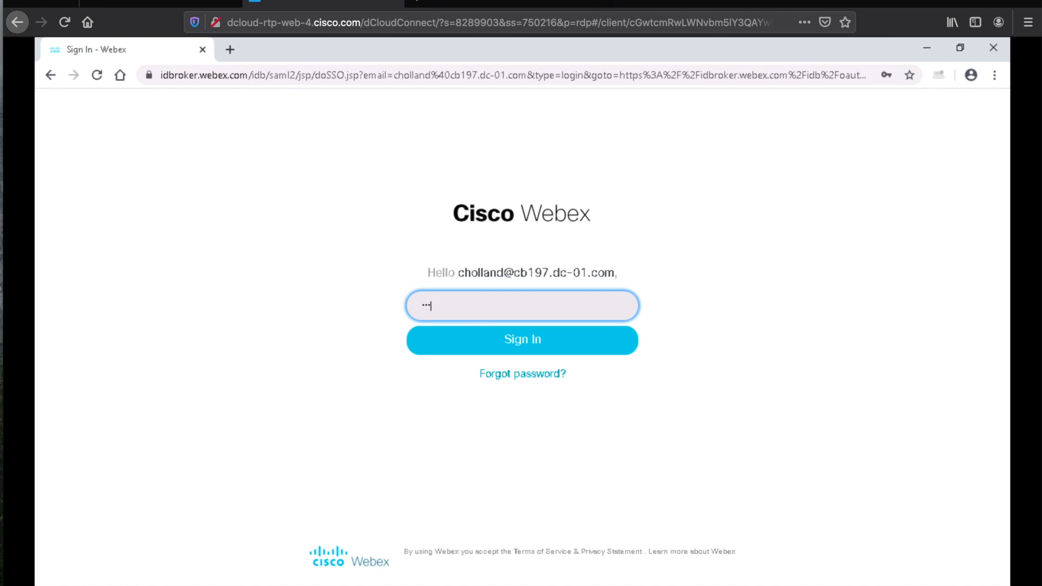
type("•••••••")
key("Return")
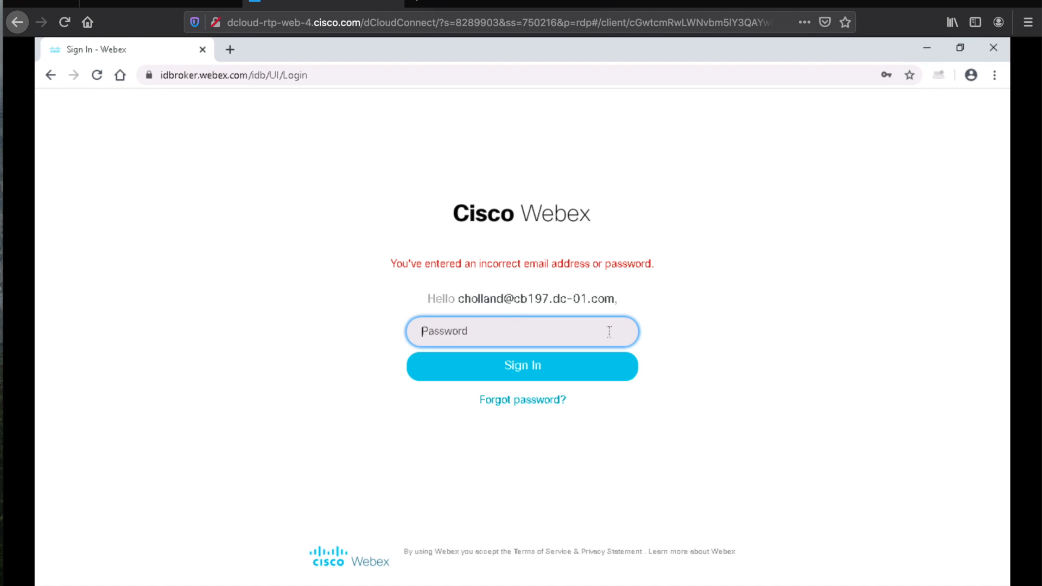
type("••••••••••")
key("Return")
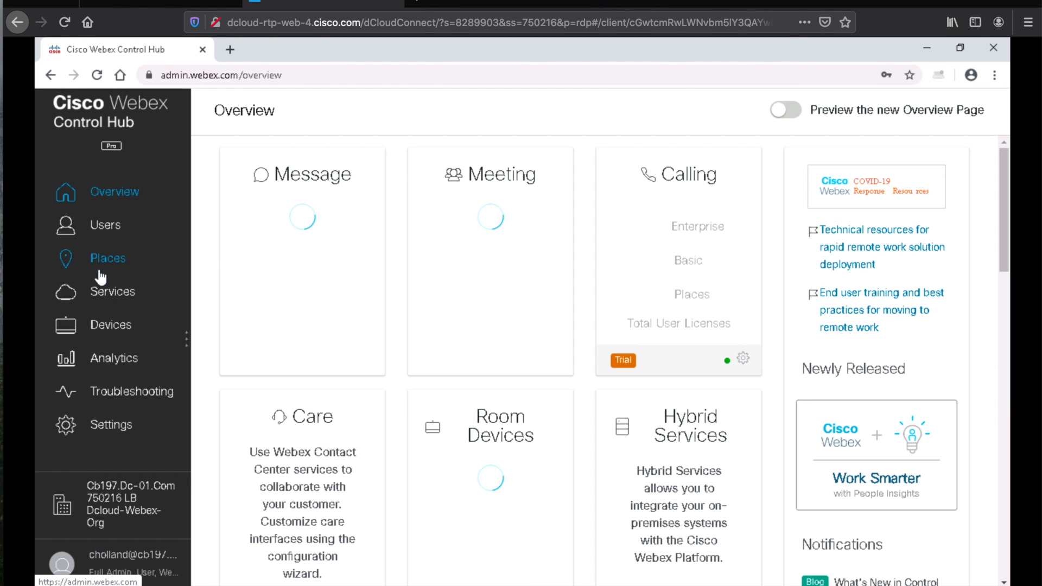
Step: Open the Users page from the left sidebar to see the single administrator
left_click(100, 225)
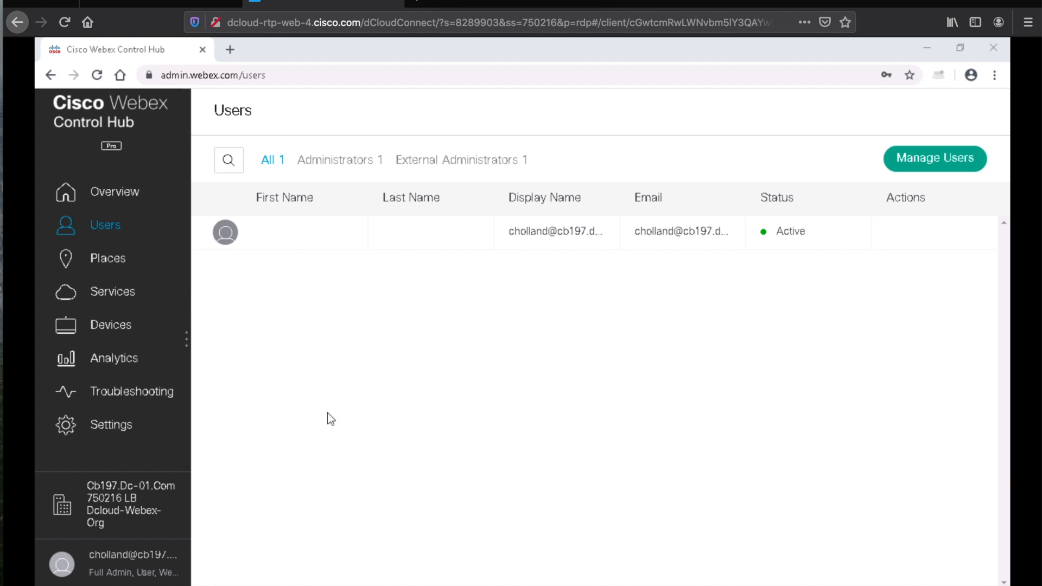
Step: Search the Start menu for 'Cisco dir', correcting the typos along the way
key("super")
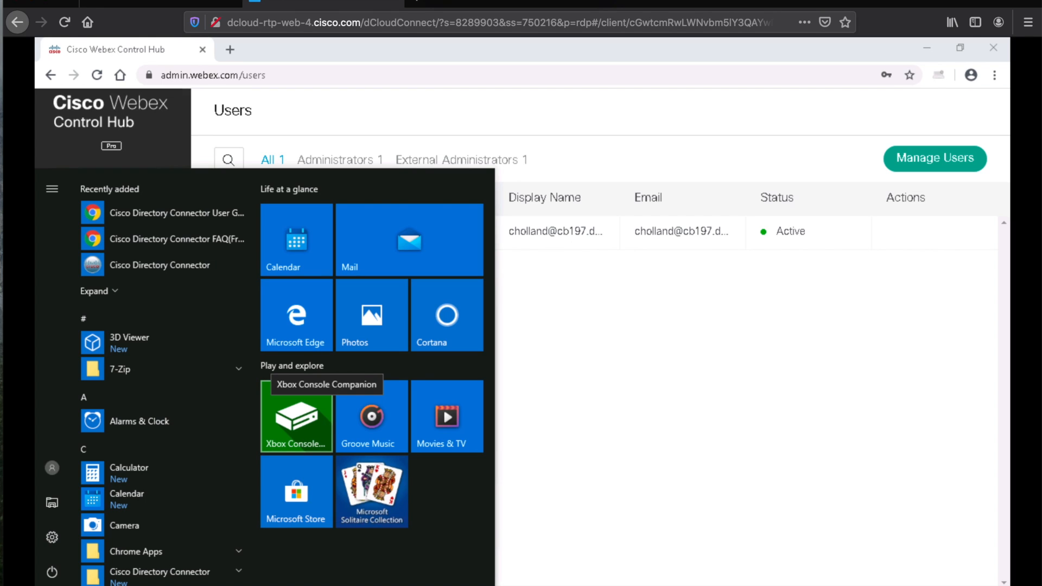
type("Ci")
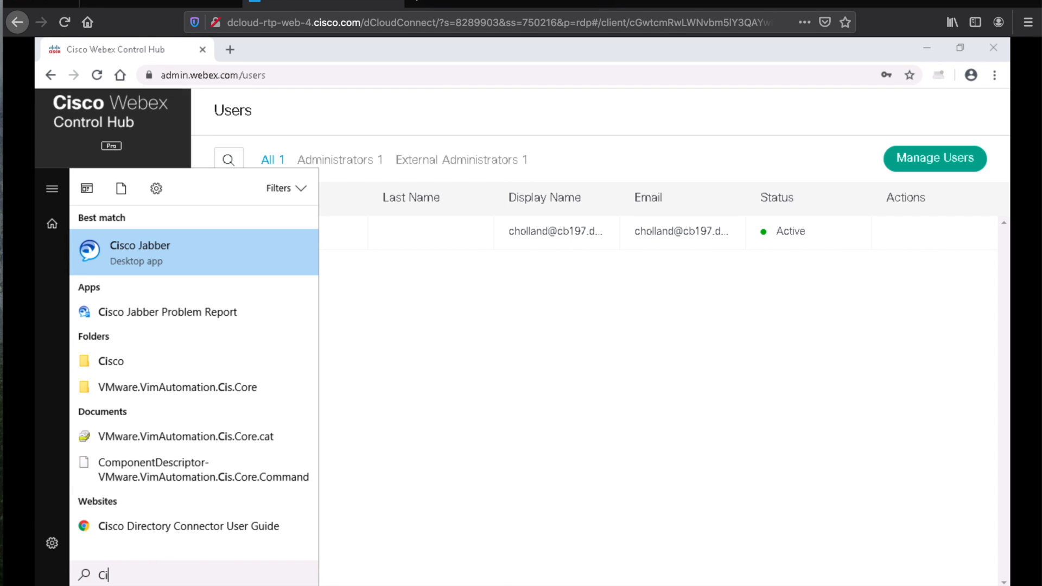
type("sco ir")
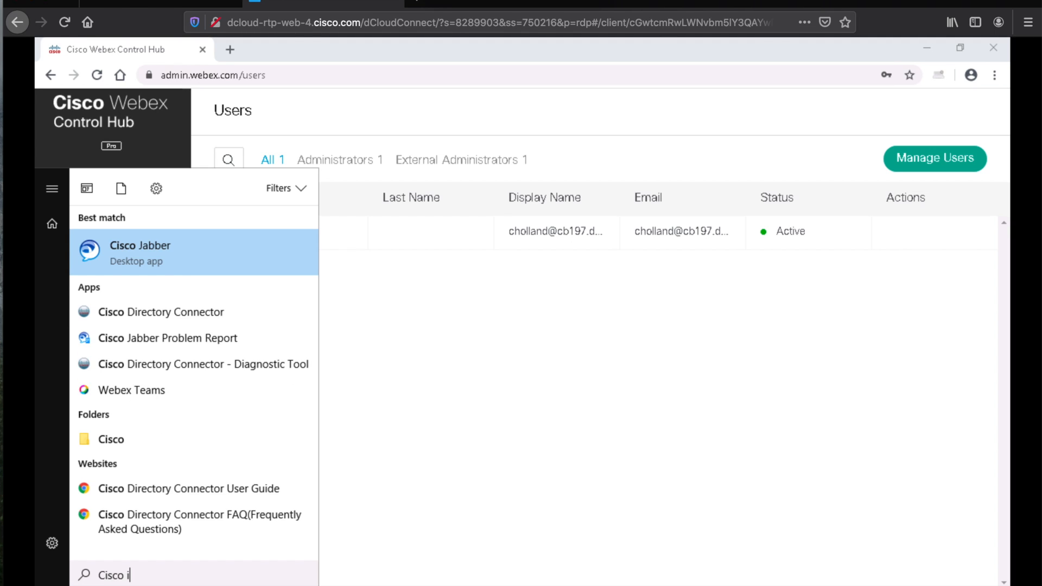
key("BackSpace")
key("BackSpace")
type("ir")
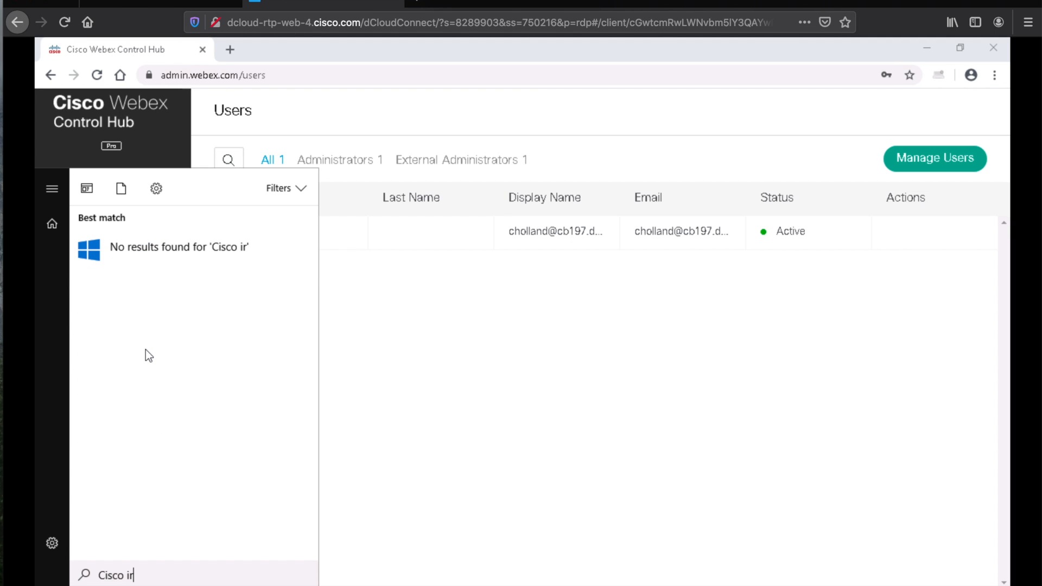
key("BackSpace")
key("BackSpace")
type("df")
key("BackSpace")
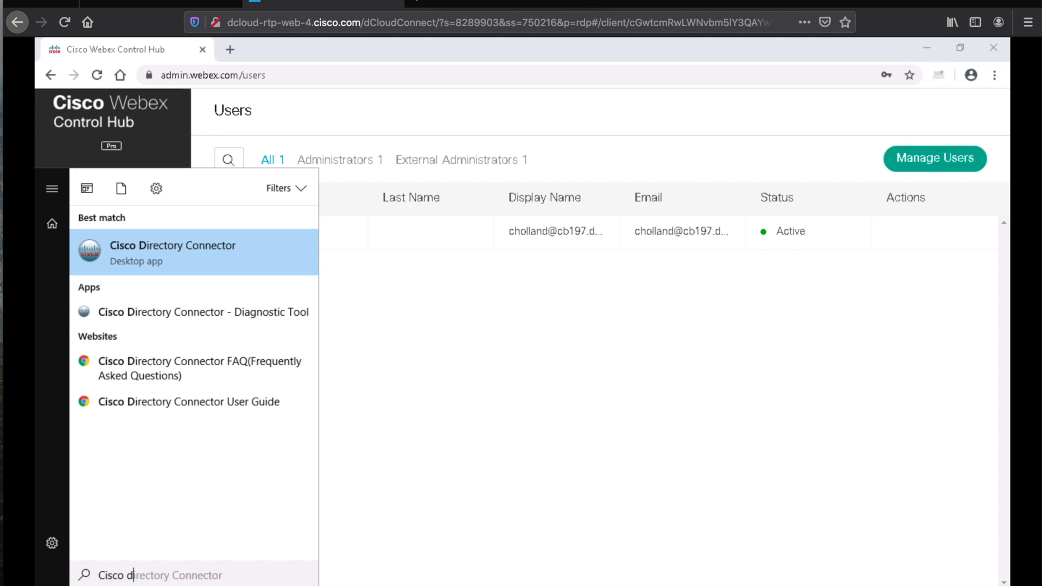
type("ir")
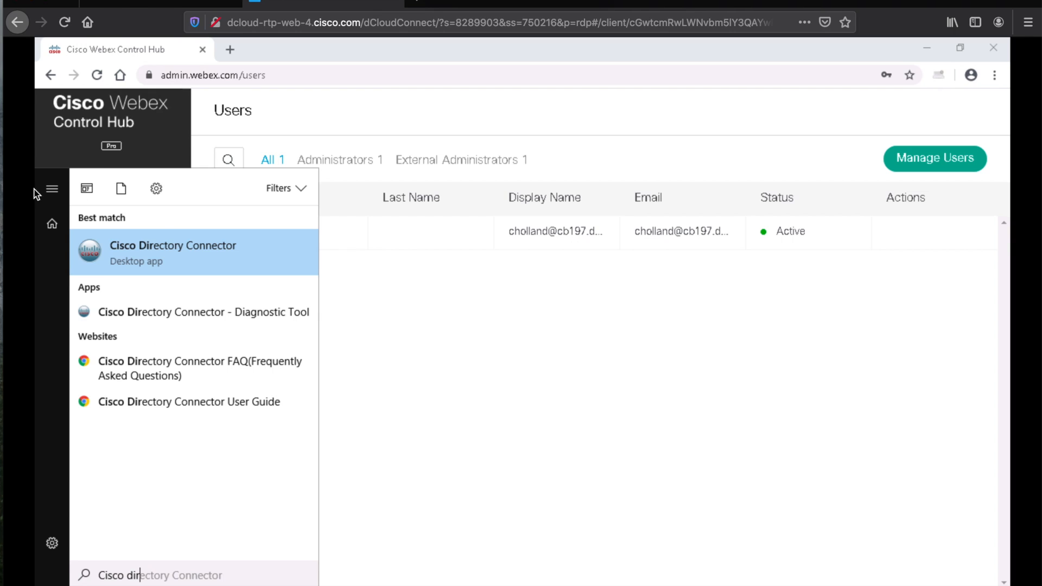
Step: Launch Cisco Directory Connector and sign in with the administrator email and password
left_click(173, 260)
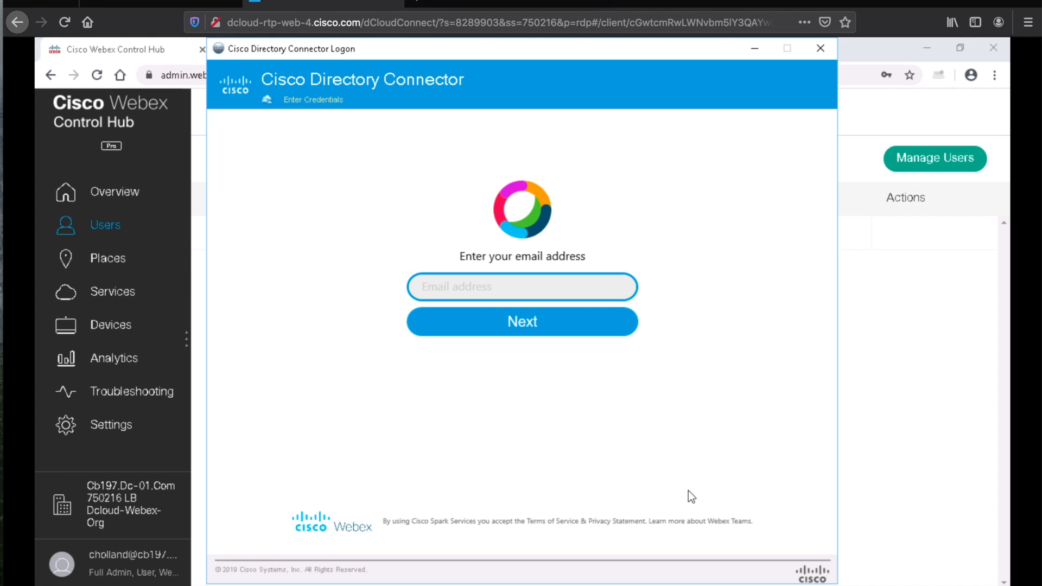
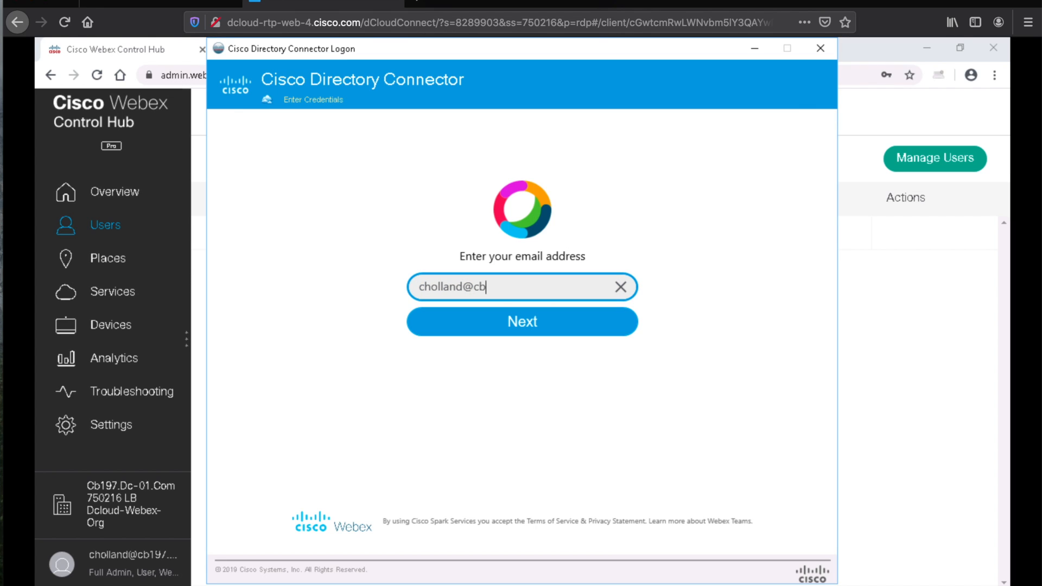
left_click(534, 322)
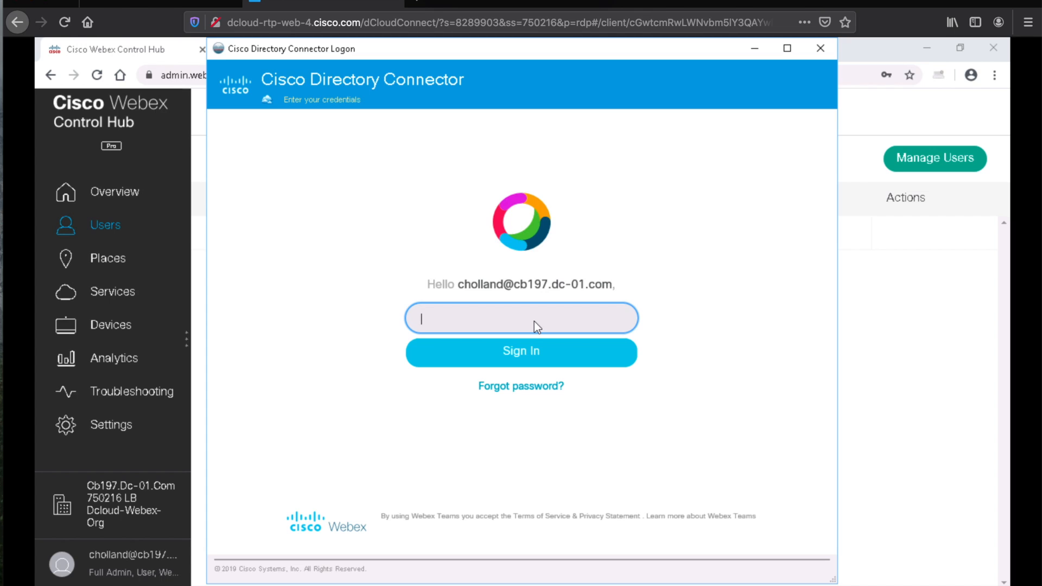
type("•••••••••••")
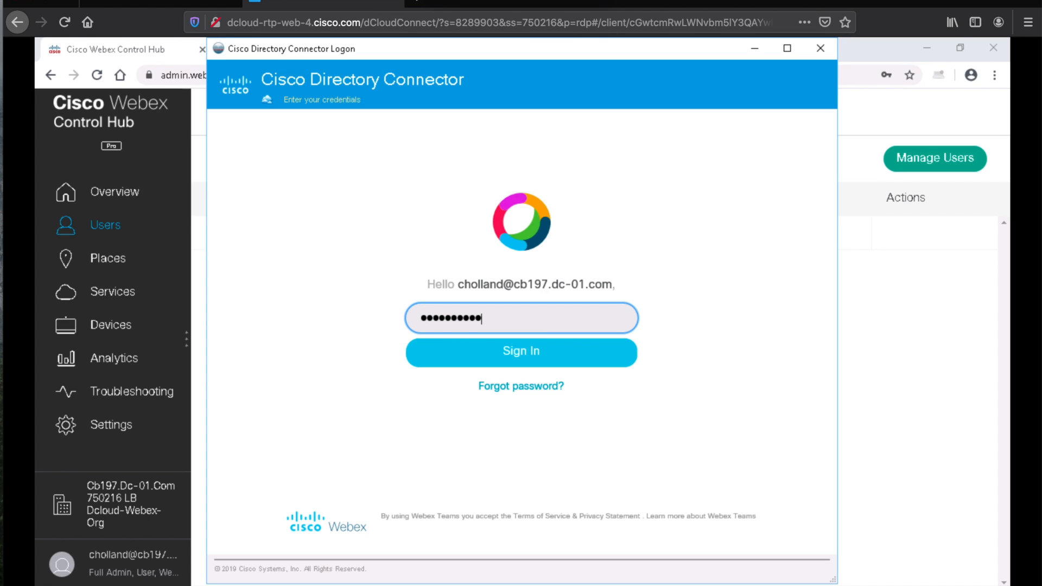
left_click(506, 355)
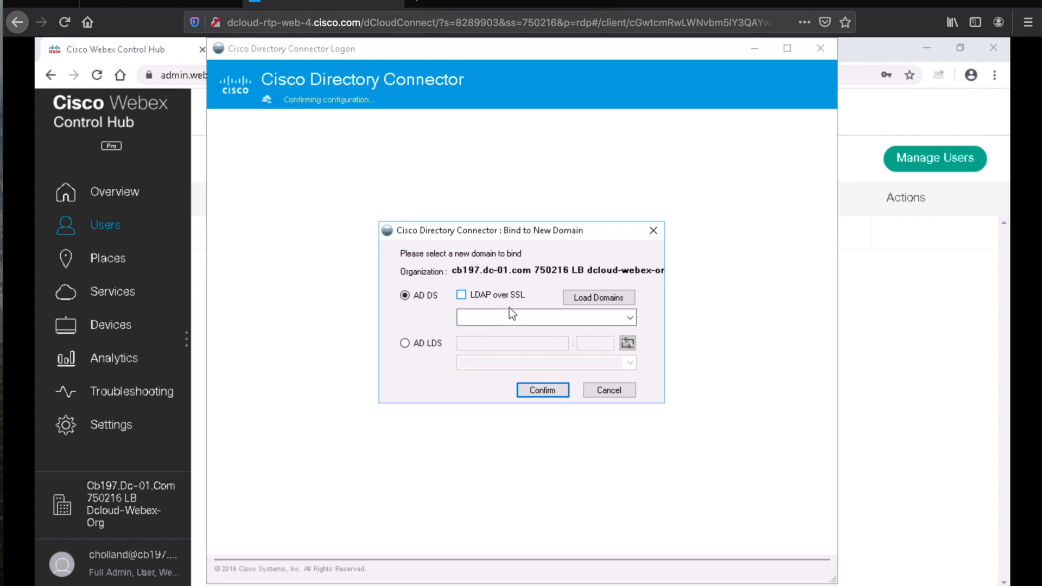
Step: Bind to the dcloud.cisco.com domain, accept automatic upgrades, and skip the dry run
left_click(611, 302)
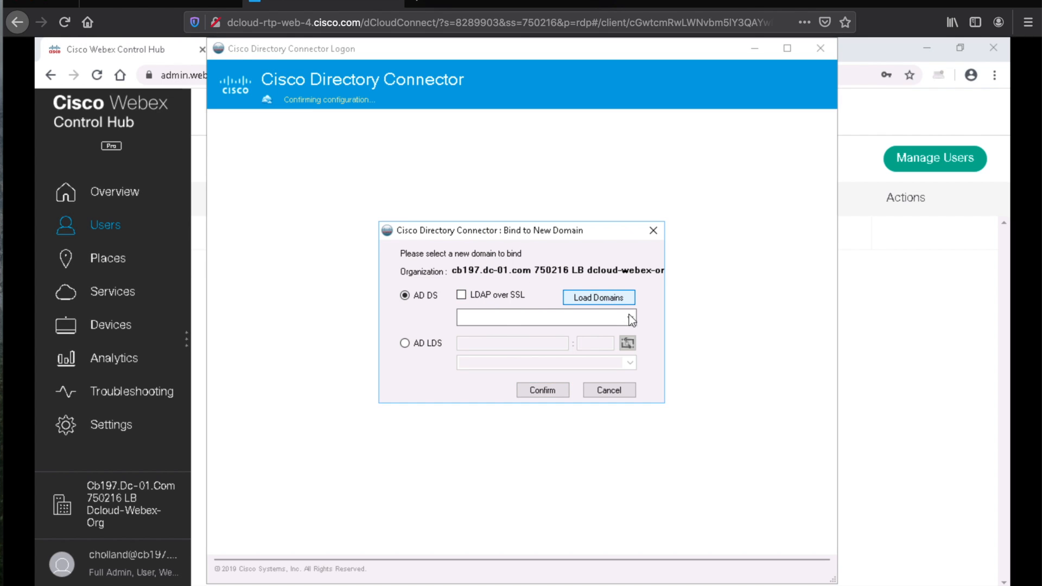
left_click(630, 318)
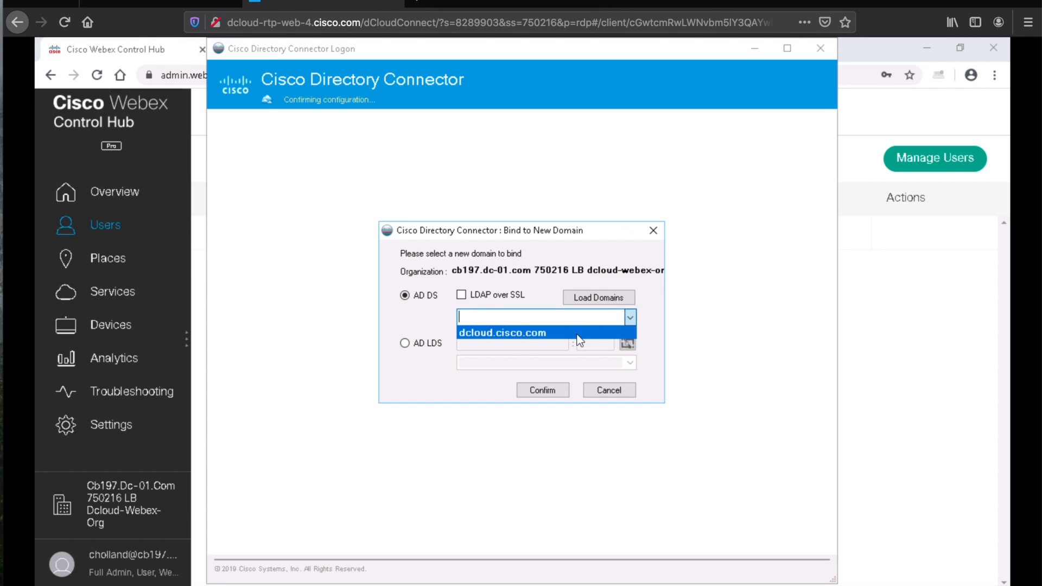
left_click(487, 333)
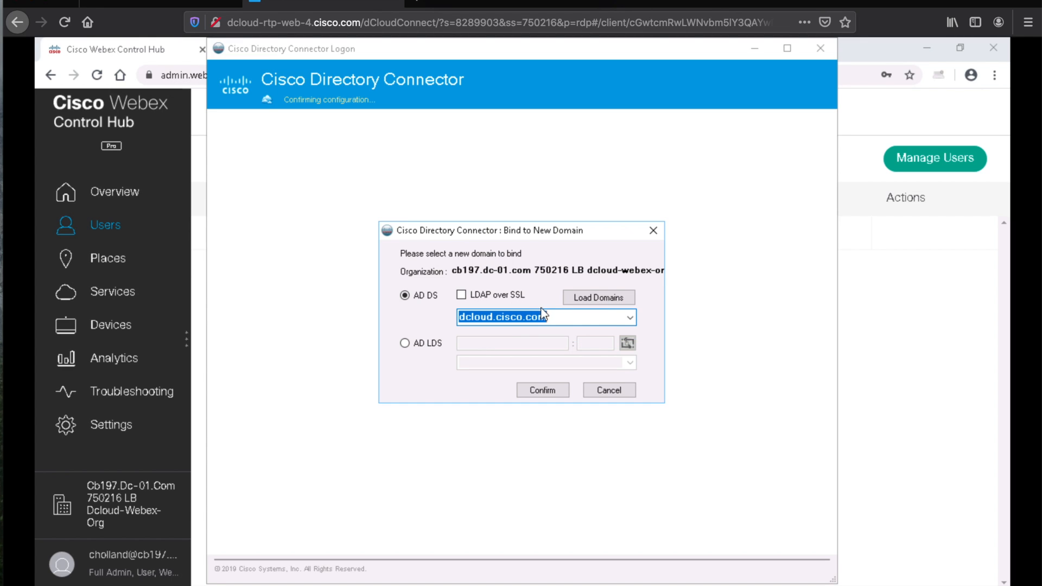
left_click(543, 388)
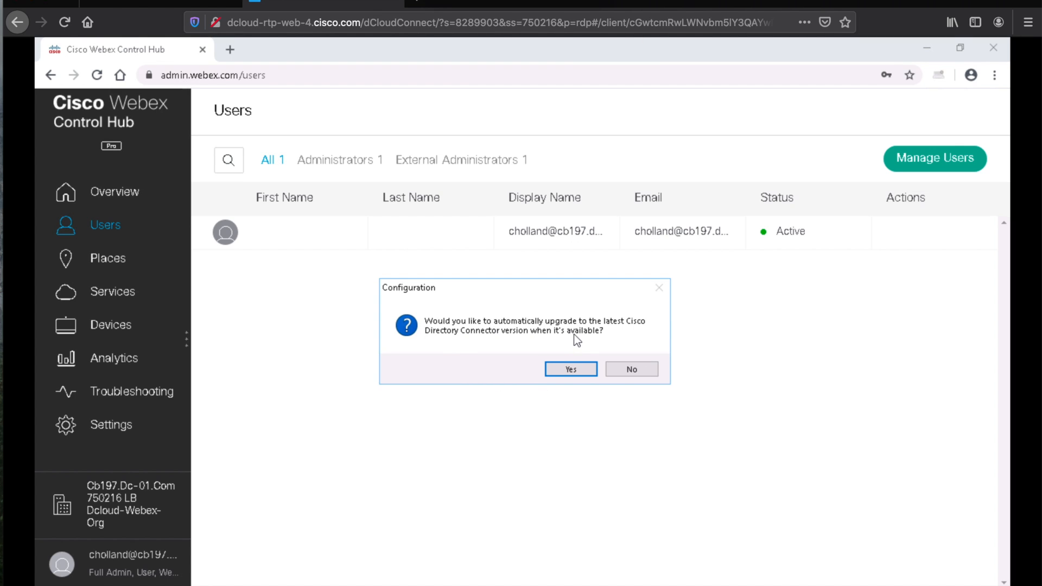
left_click(571, 369)
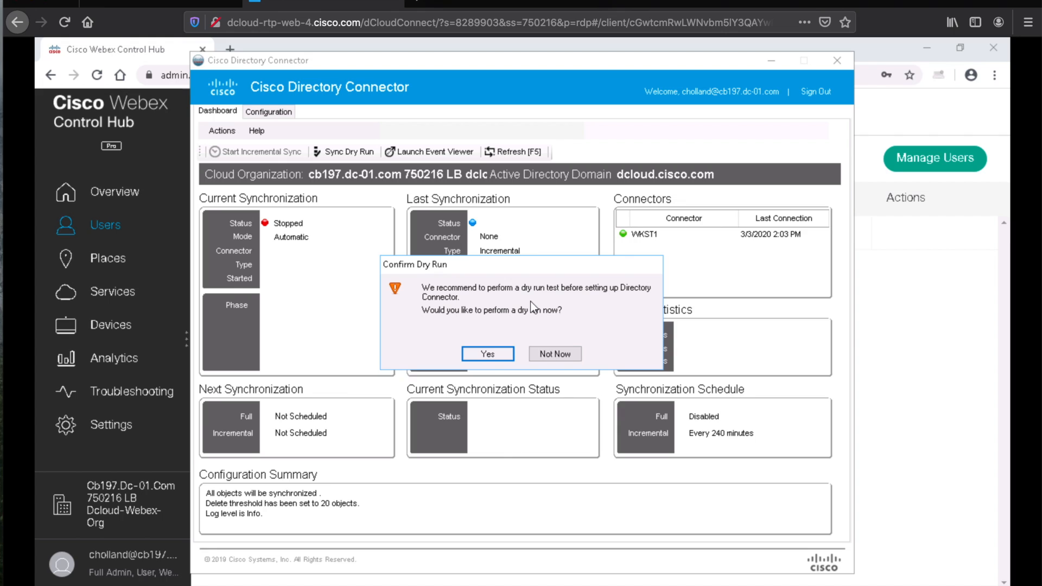
left_click(555, 352)
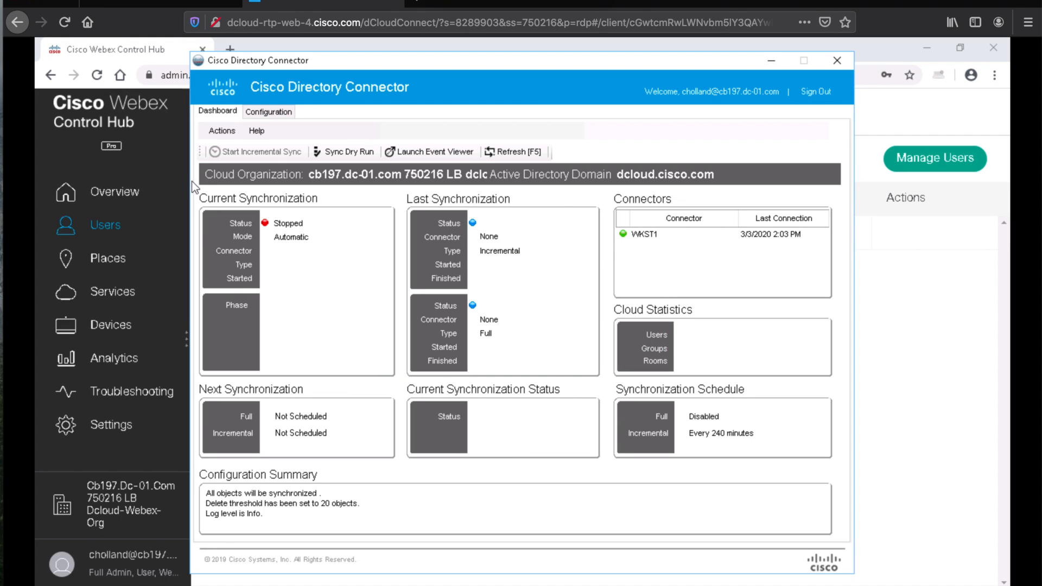
Step: Sync only users and select the dCloud OU as the sole synchronization container
left_click(270, 113)
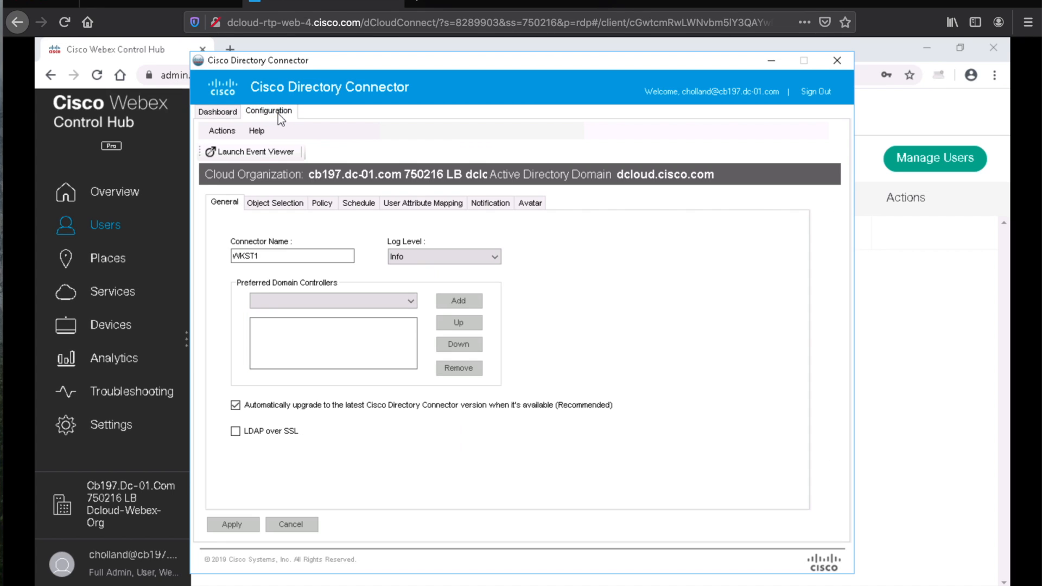
left_click(282, 207)
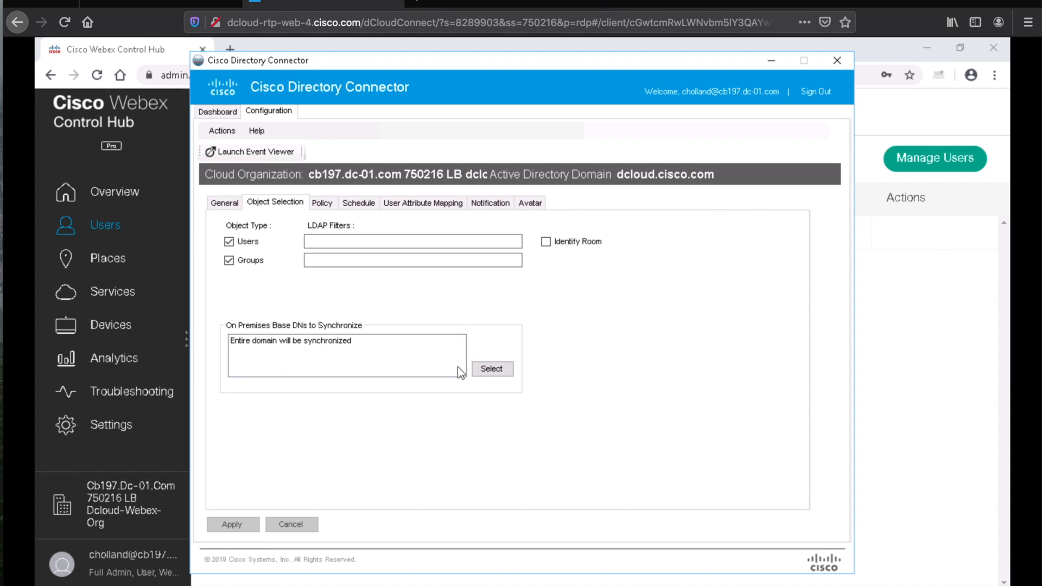
left_click(229, 260)
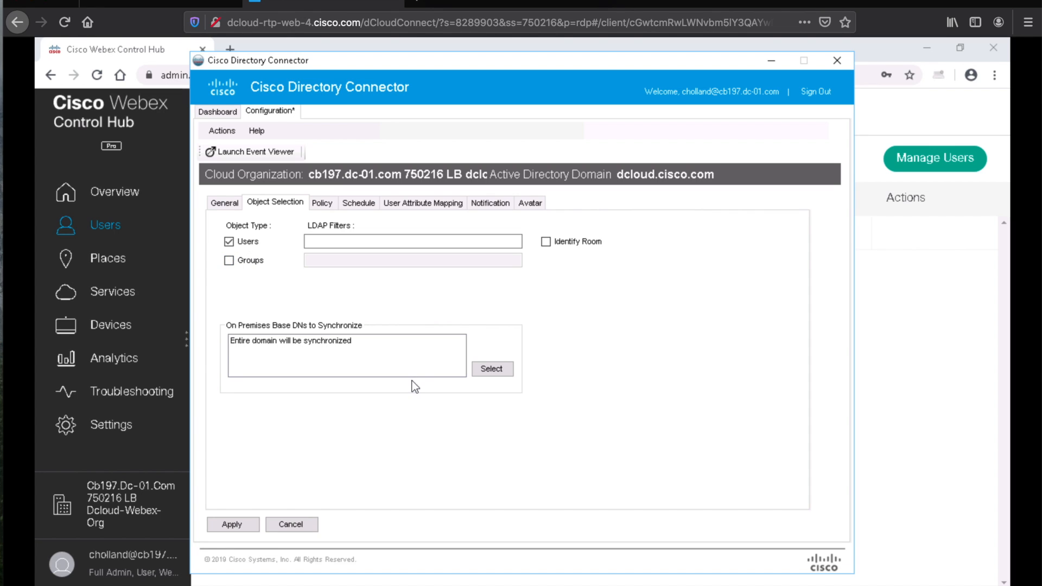
left_click(501, 369)
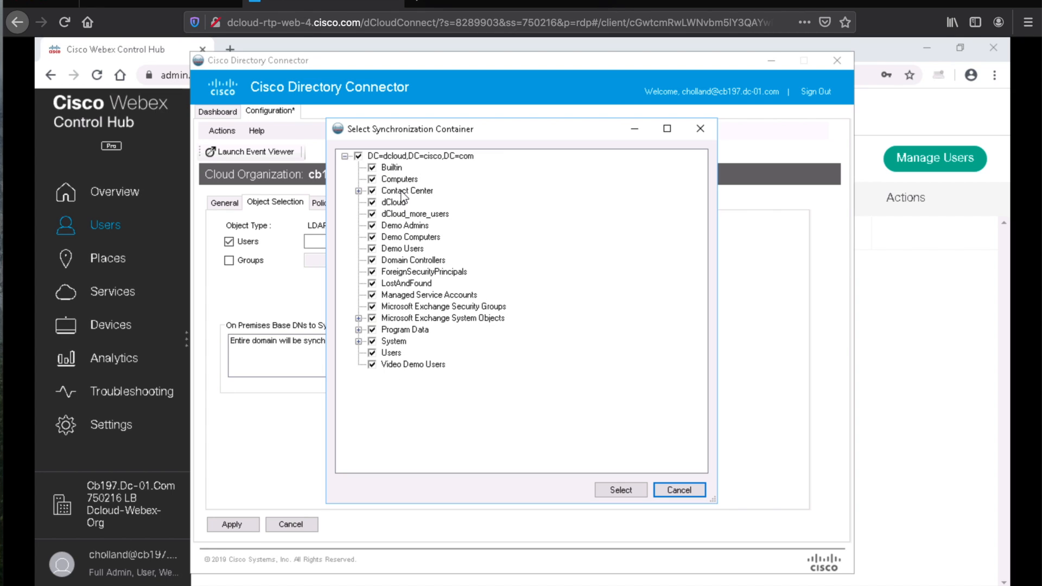
left_click(358, 156)
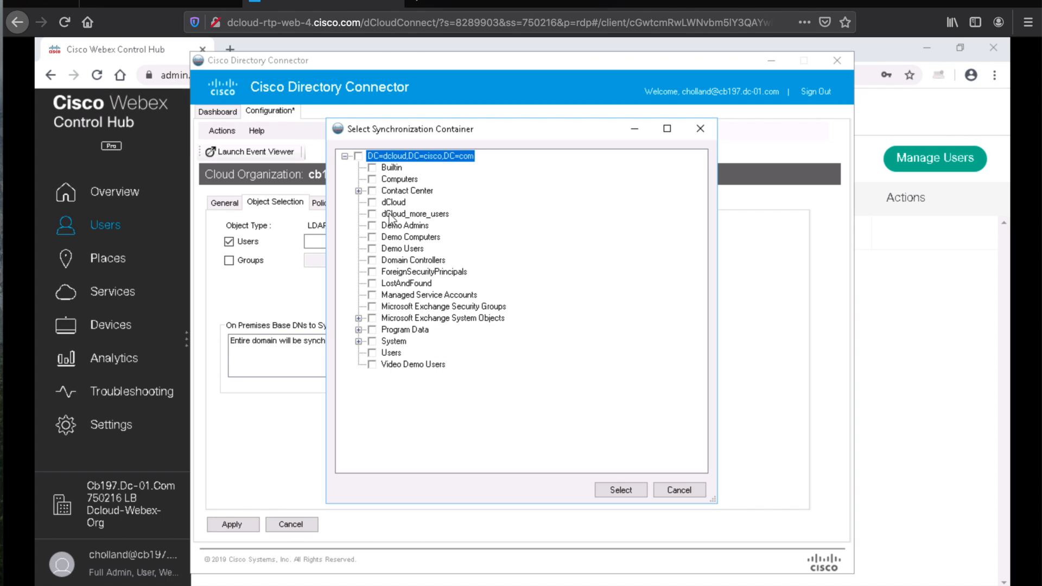
left_click(372, 203)
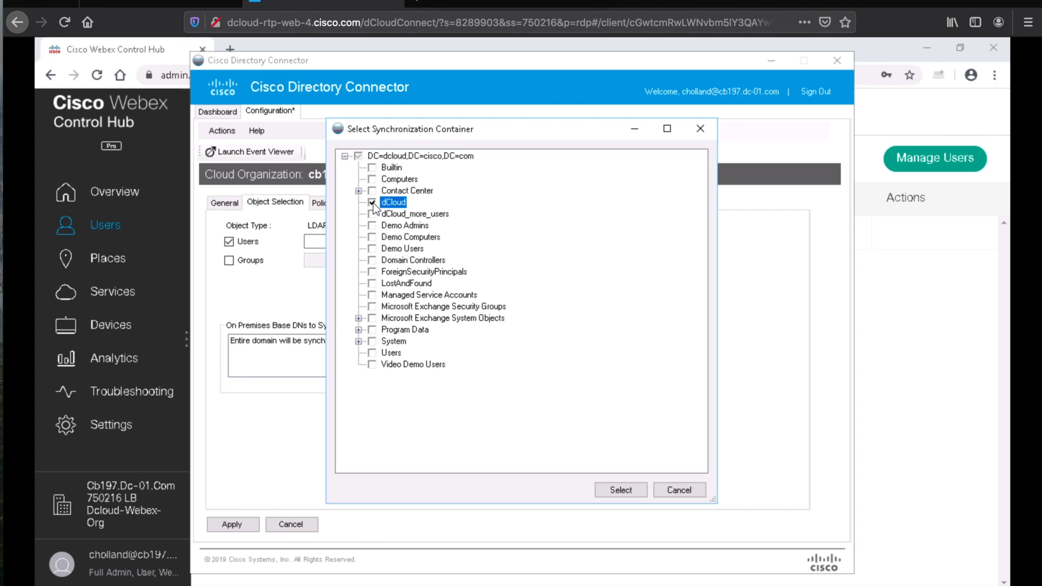
left_click(621, 490)
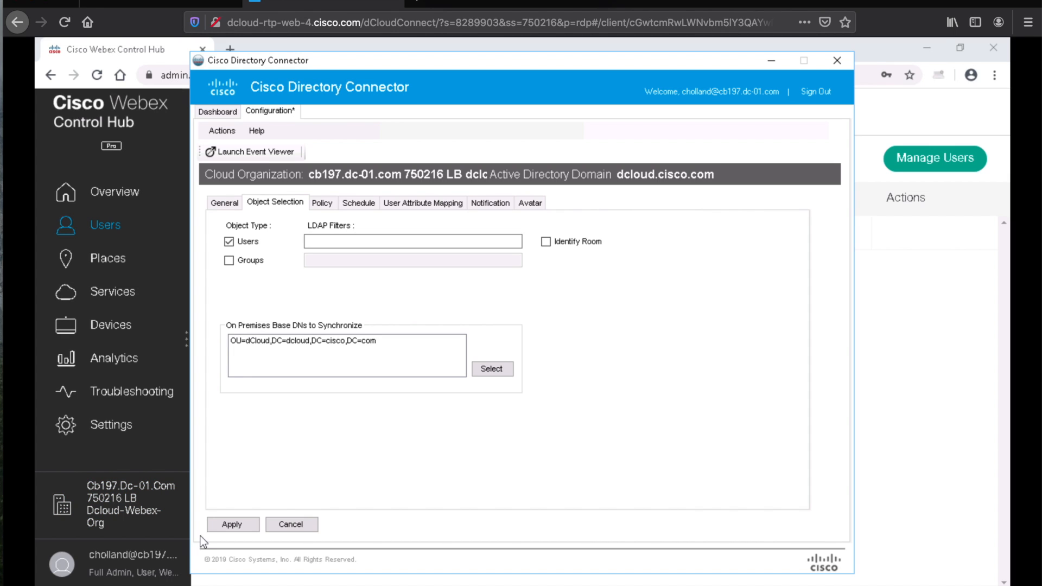
Step: Enable avatar synchronization on the Avatar tab, then open File Explorer
left_click(530, 204)
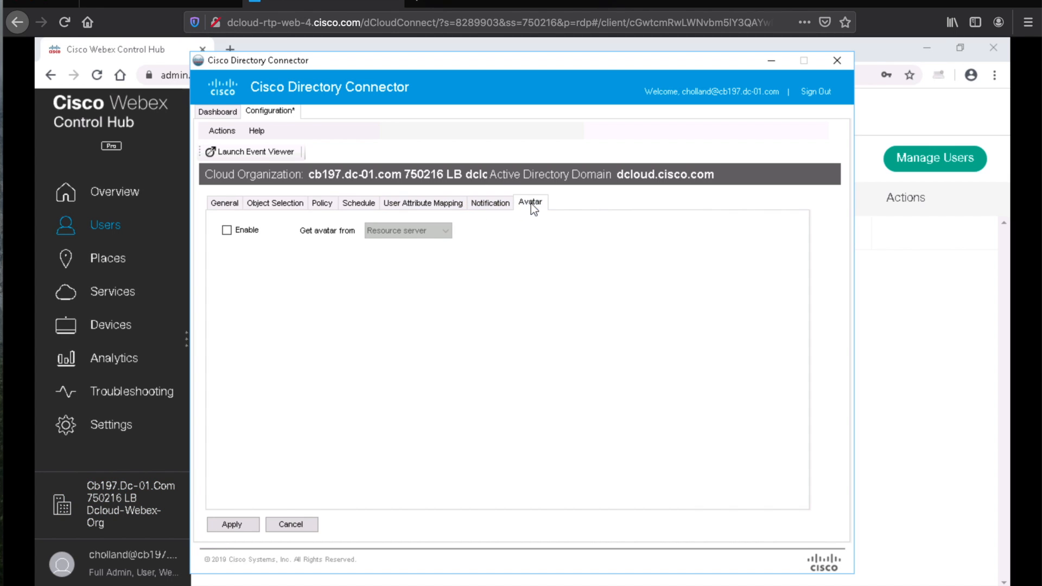
left_click(226, 230)
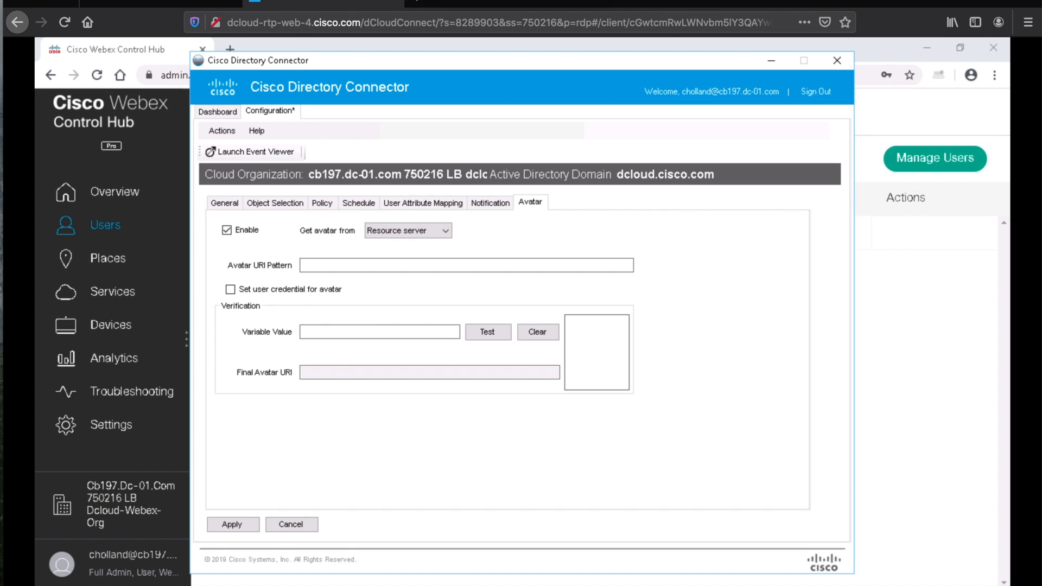
key("super+e")
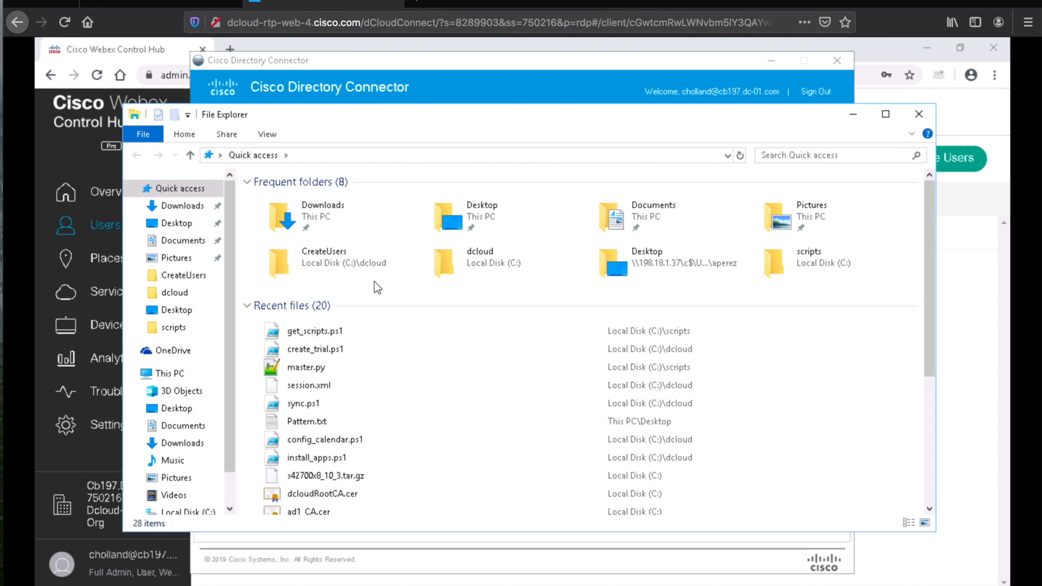
Step: Copy the avatar URL pattern line from Pattern.txt, then close Notepad and File Explorer
double_click(312, 421)
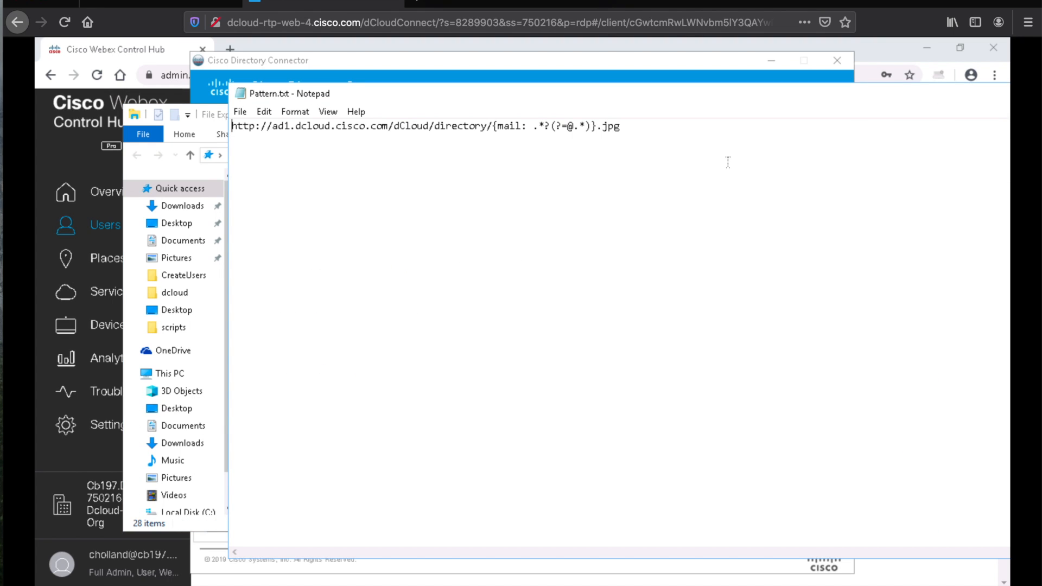
left_click_drag(625, 127, 160, 131)
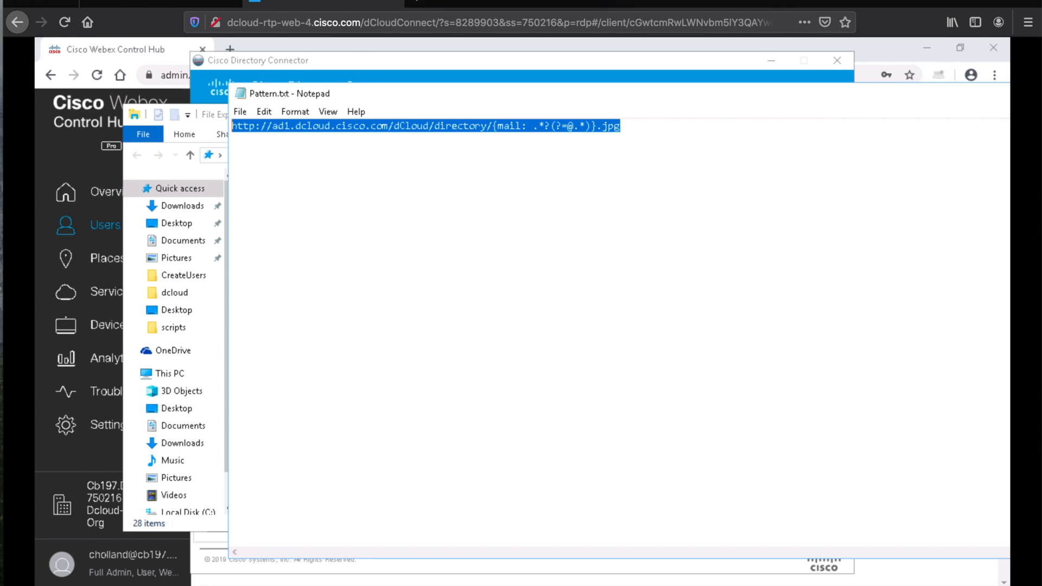
left_click_drag(872, 98, 459, 129)
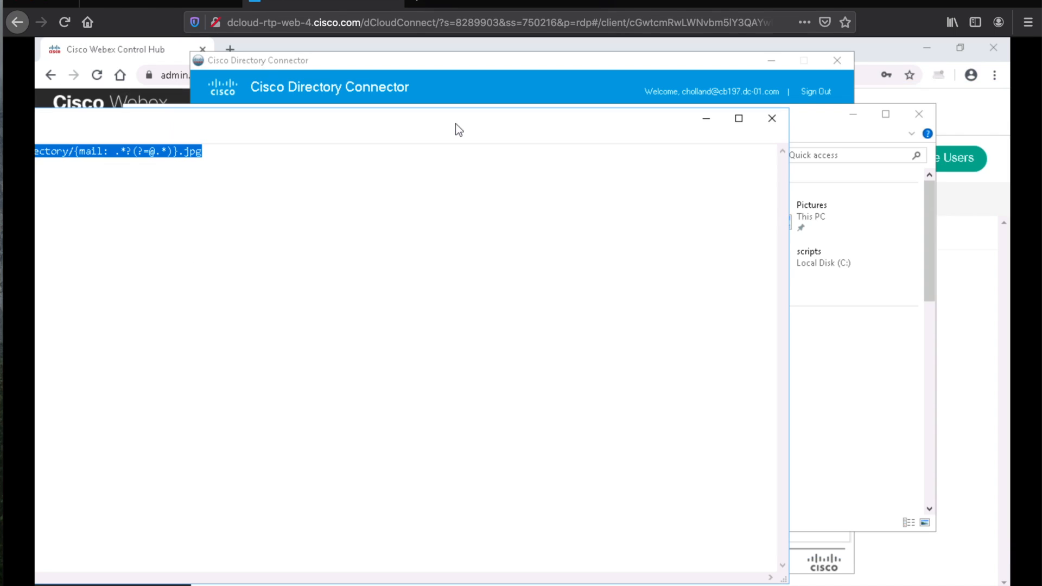
left_click(772, 118)
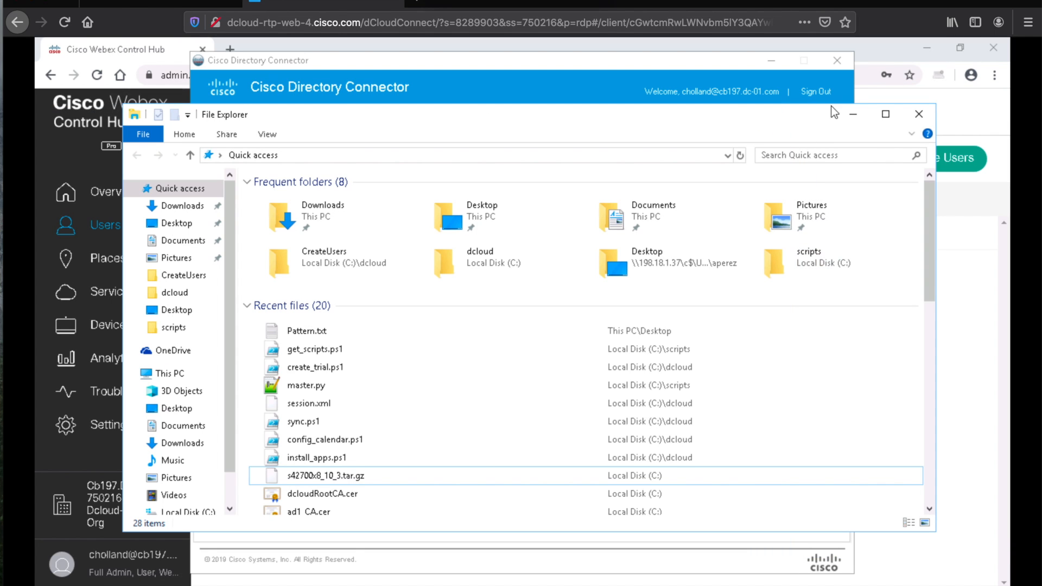
left_click(923, 116)
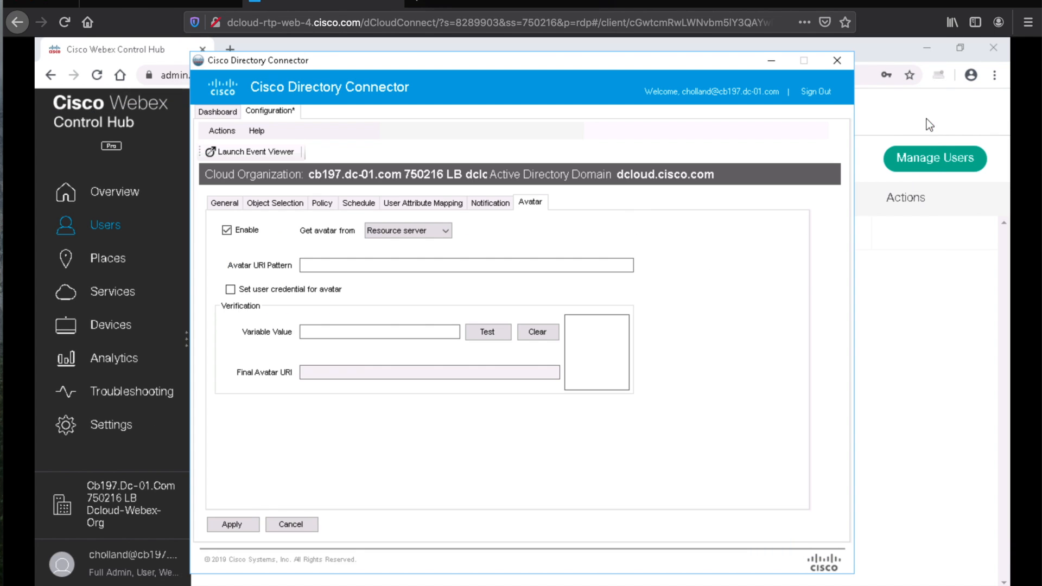
Step: Paste the copied pattern into Avatar URI Pattern and apply the config changes without a dry run
left_click(524, 265)
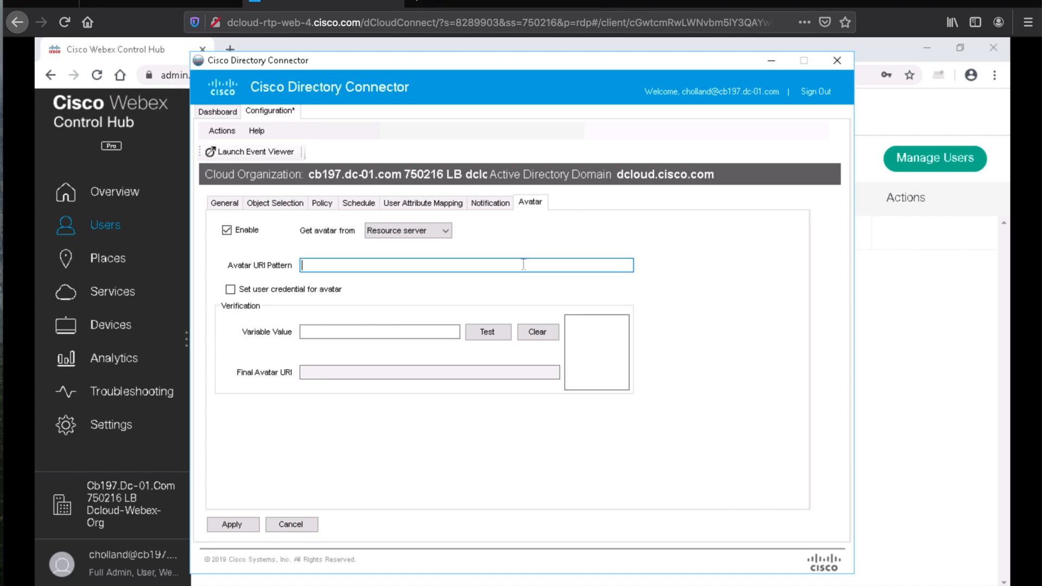
type("http://ad1.dcloud.cisco.com/dCloud/directory/{mail:.*?(?=@.*)}.jpg")
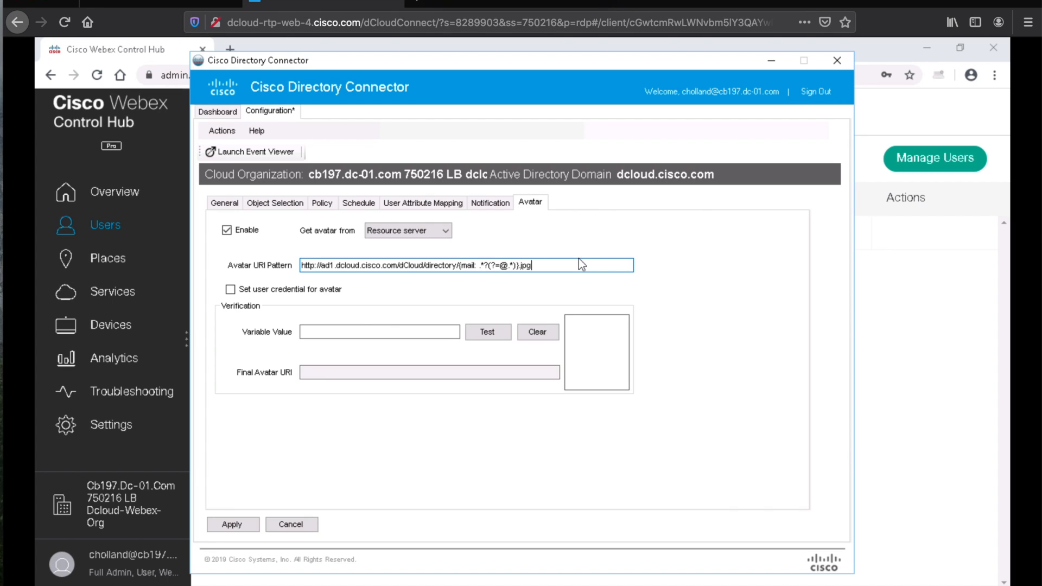
left_click(244, 519)
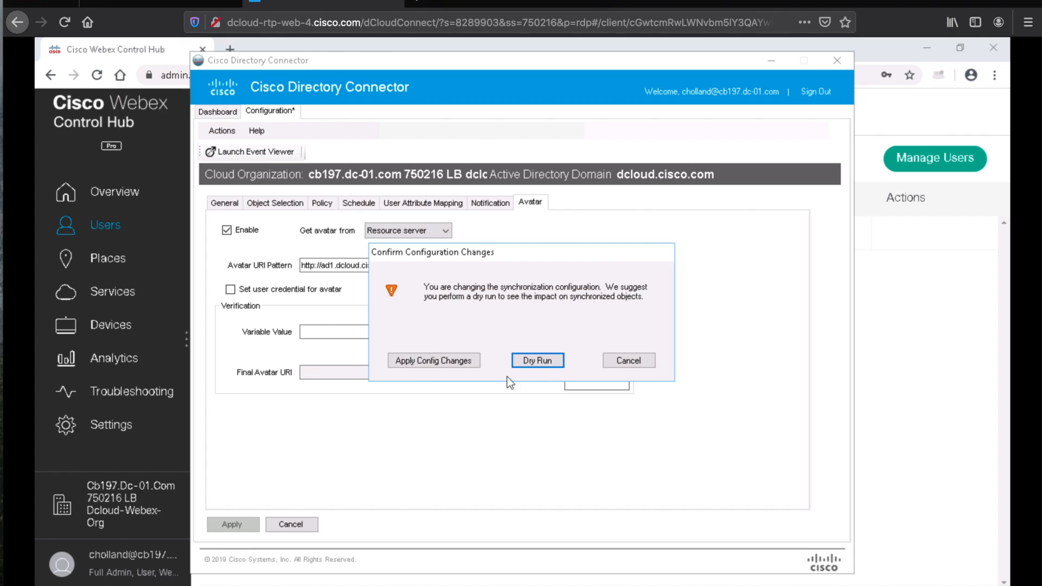
left_click(435, 362)
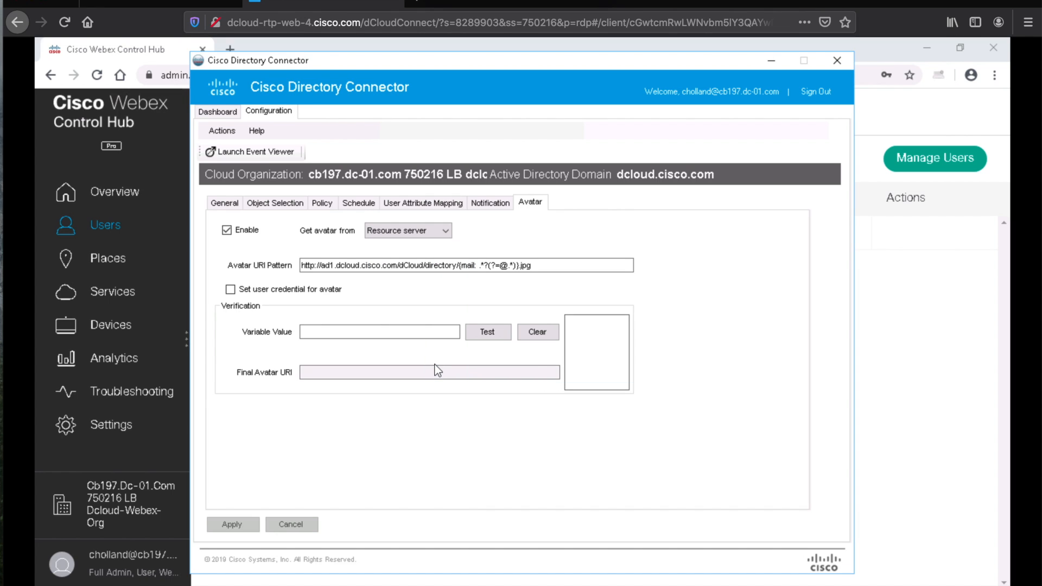
left_click(218, 112)
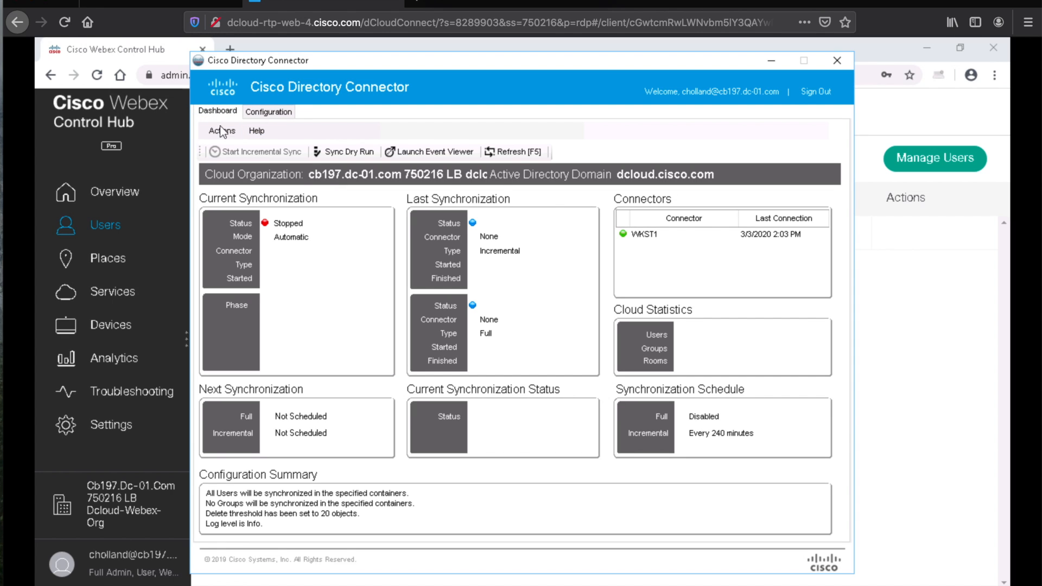
Step: Enable synchronization via Actions > Synchronization Mode and accept the dry run (7 to add, 1 matched)
left_click(222, 132)
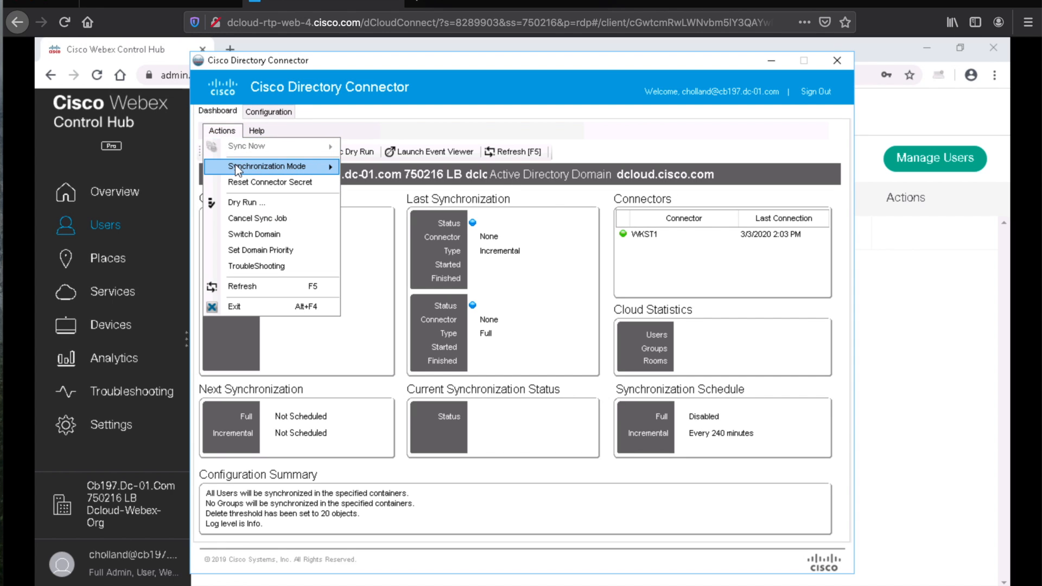
mouse_move(236, 165)
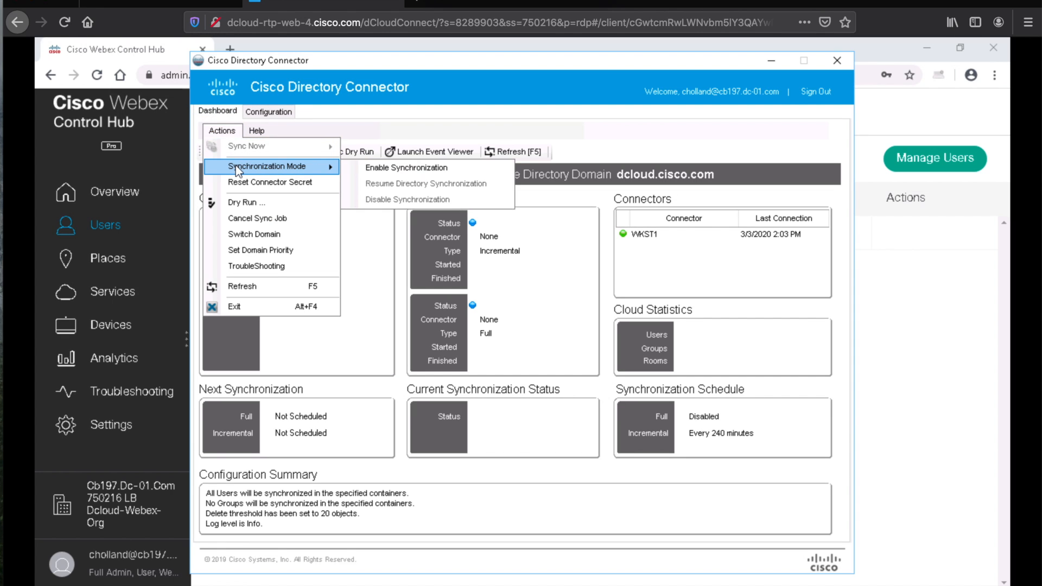
left_click(398, 170)
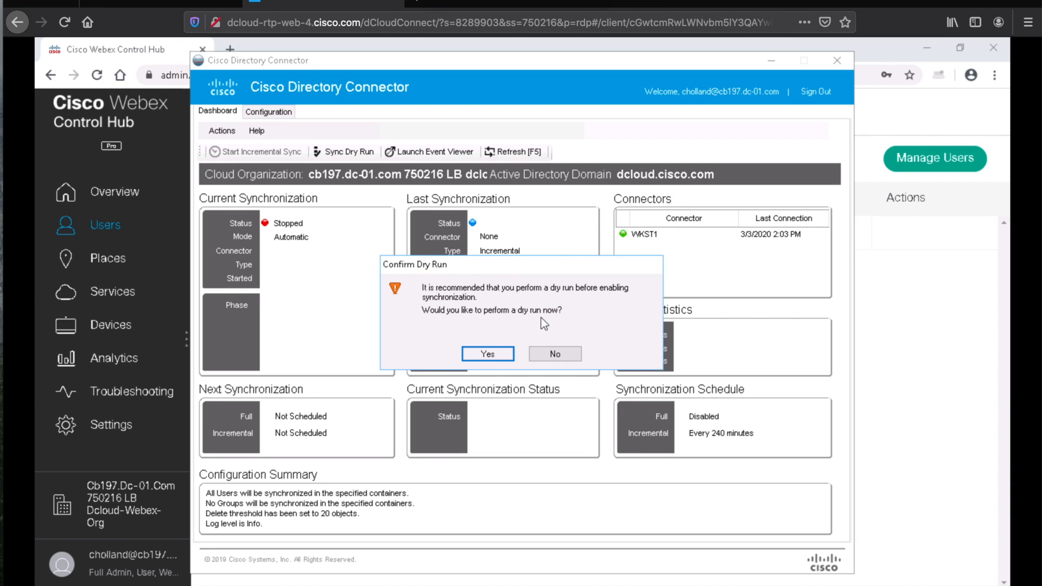
left_click(499, 356)
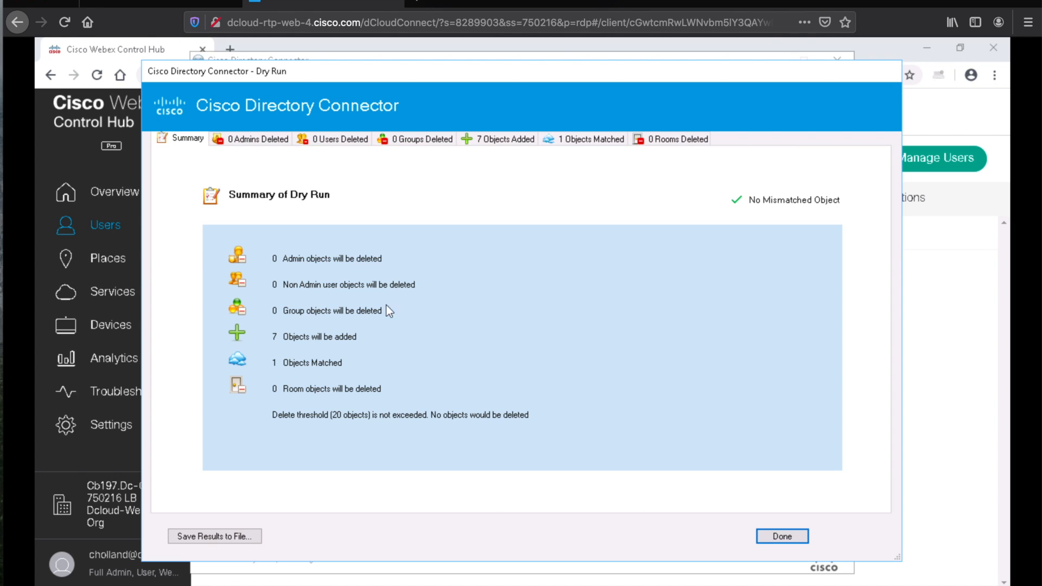
Step: Dismiss the dry-run summary and enable automatic synchronization, which runs incremental syncs every 240 minutes
left_click(777, 535)
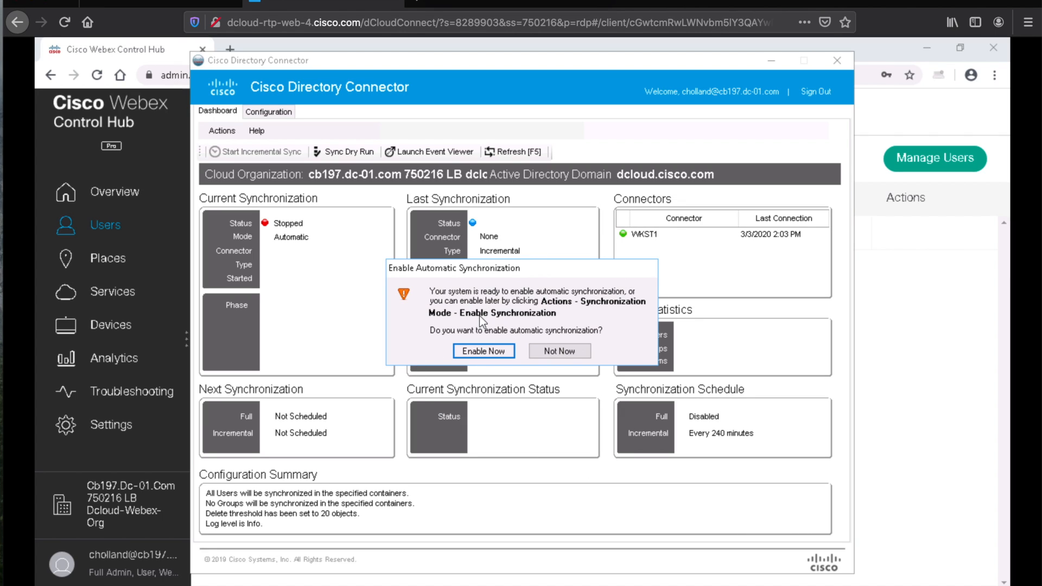
left_click(482, 352)
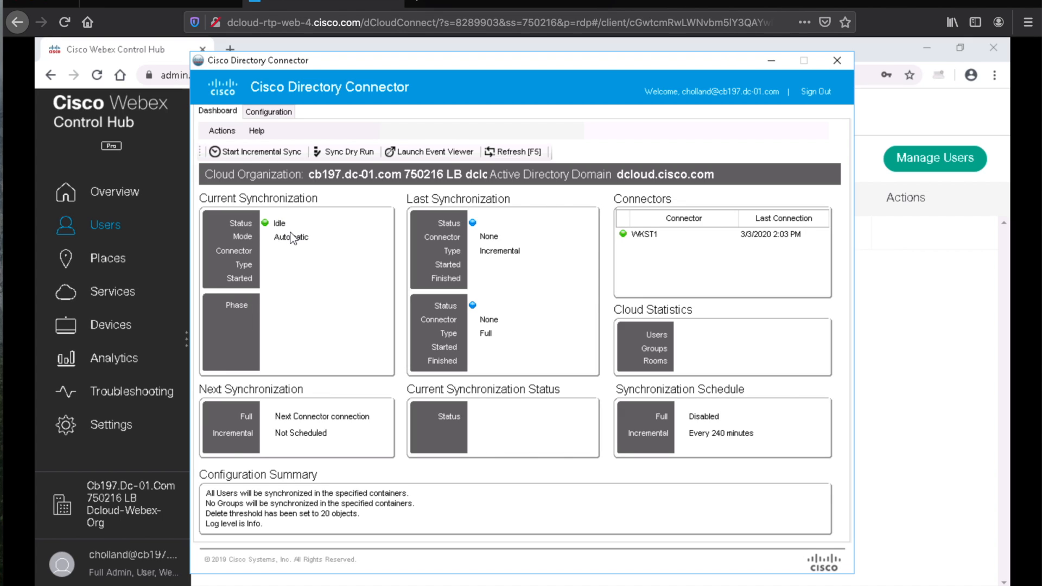
Step: Run a confirmed Full sync, which completes with 8 users and no errors, then switch to Control Hub
left_click(223, 132)
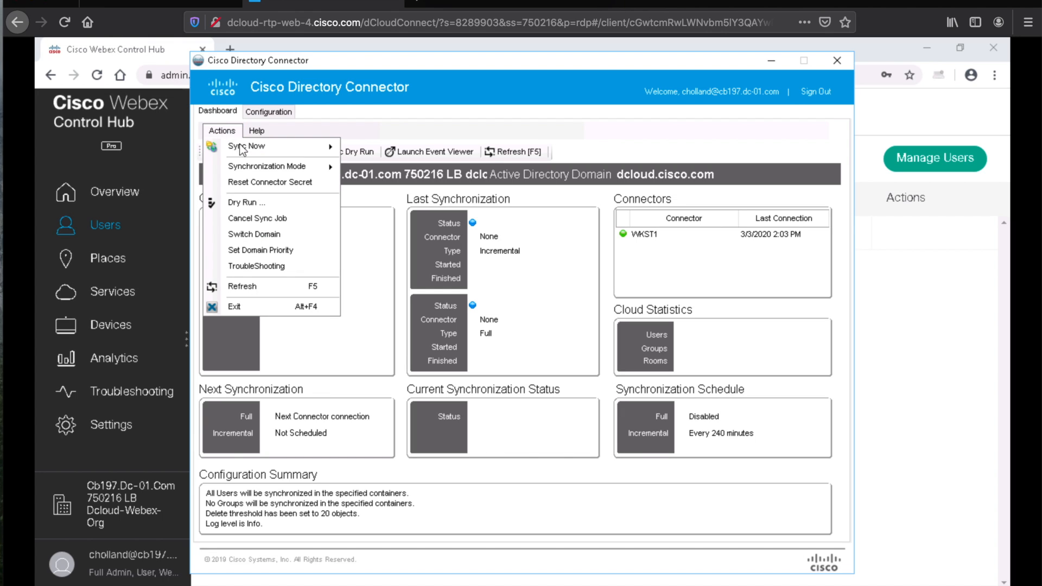
mouse_move(246, 152)
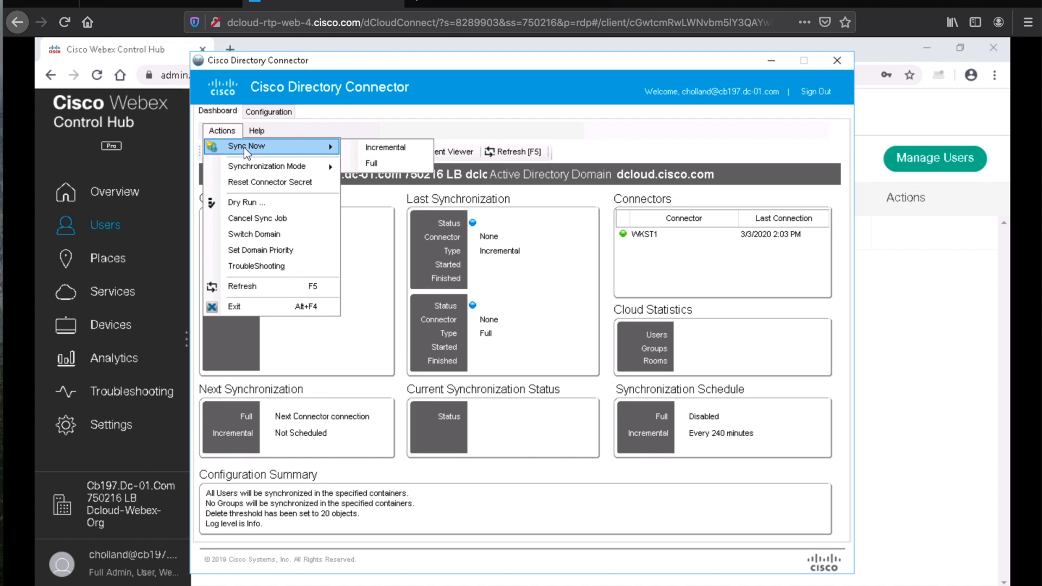
left_click(383, 164)
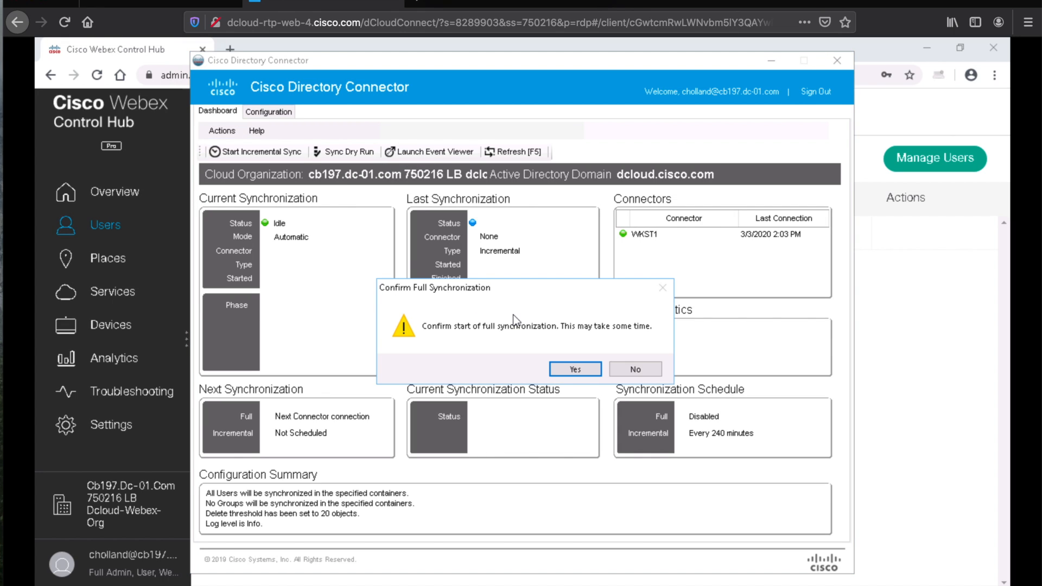
left_click(576, 370)
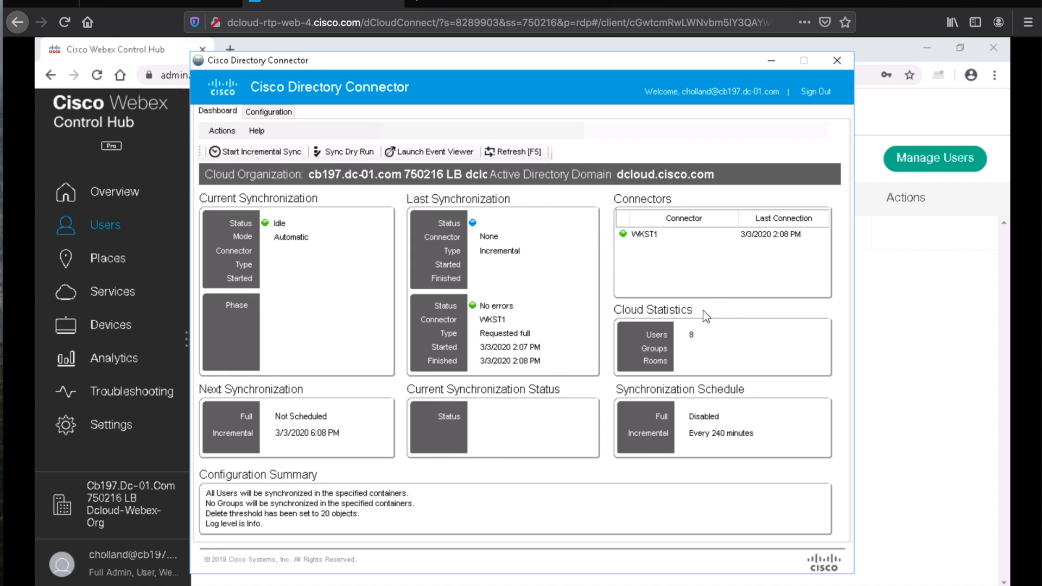
left_click(904, 322)
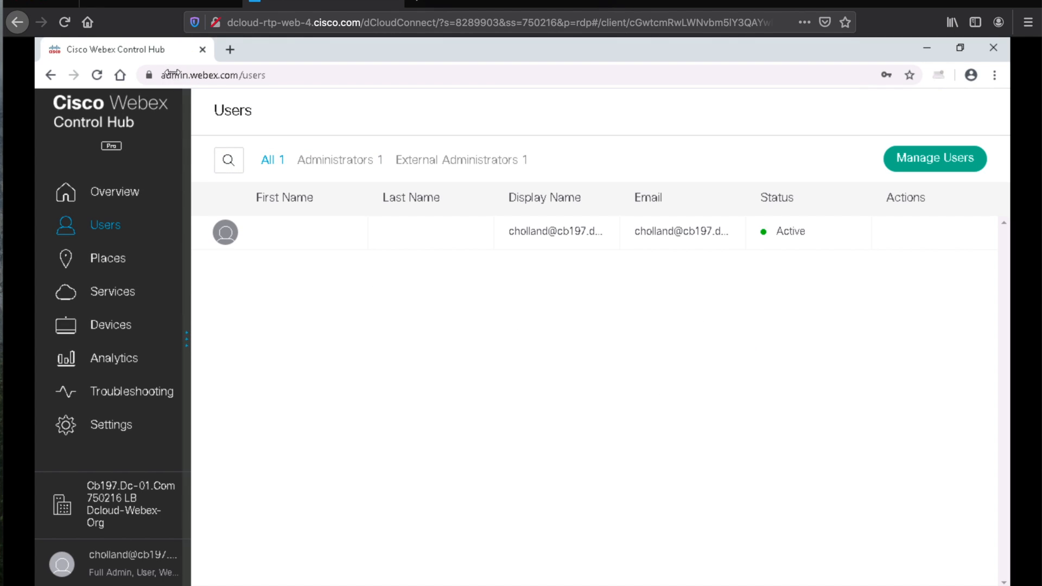
Step: Refresh the Users page until it lists 8 users, then move to the Webex User Service Assignment slide
left_click(98, 75)
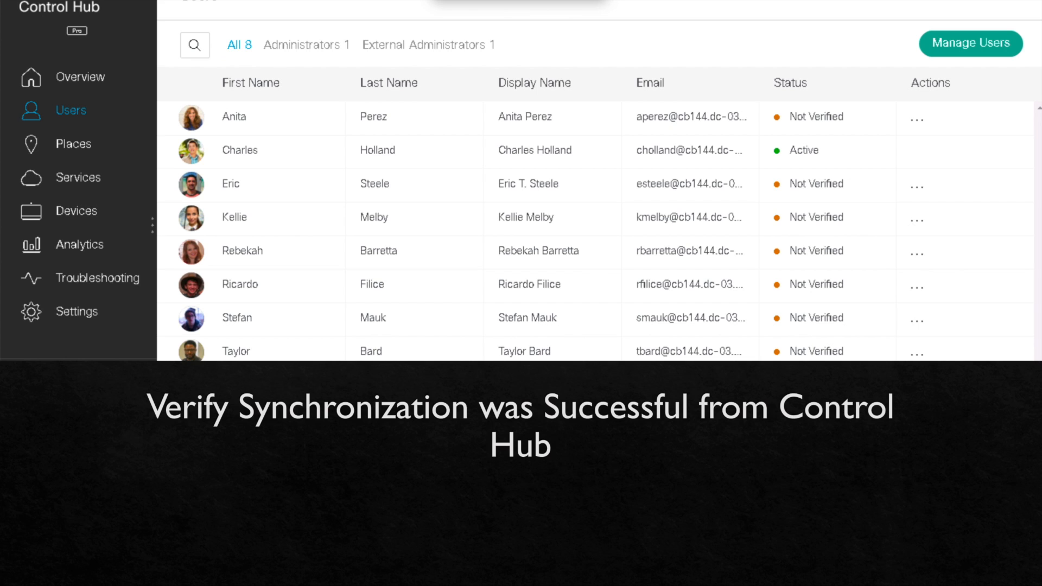
left_click(1016, 569)
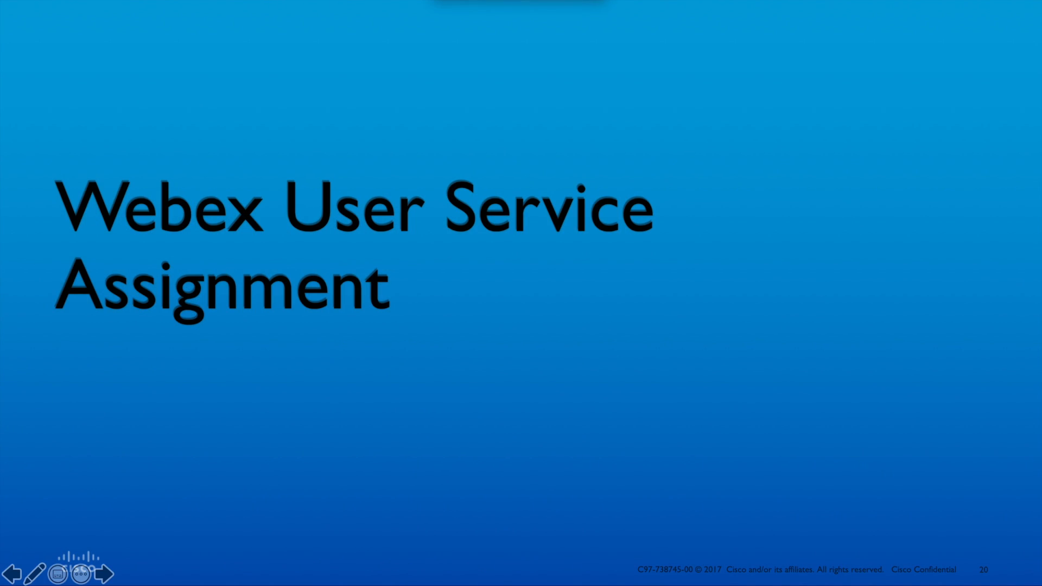